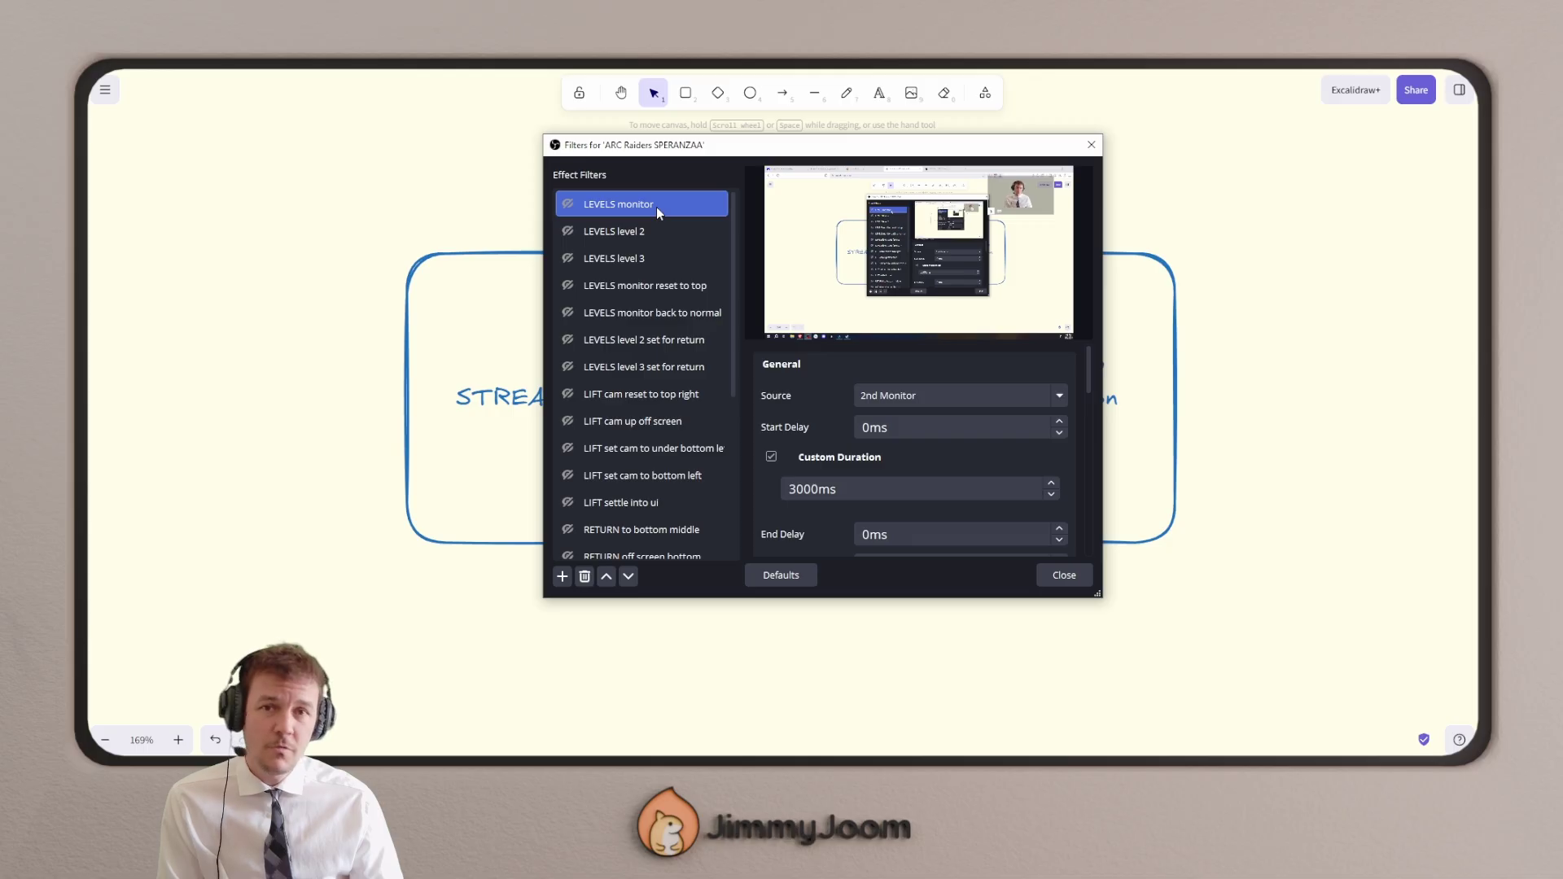
Step: Review the list of effect filters on the ARC Raiders SPERANZAA scene, and close the filters window
scroll(657, 207, down, 4)
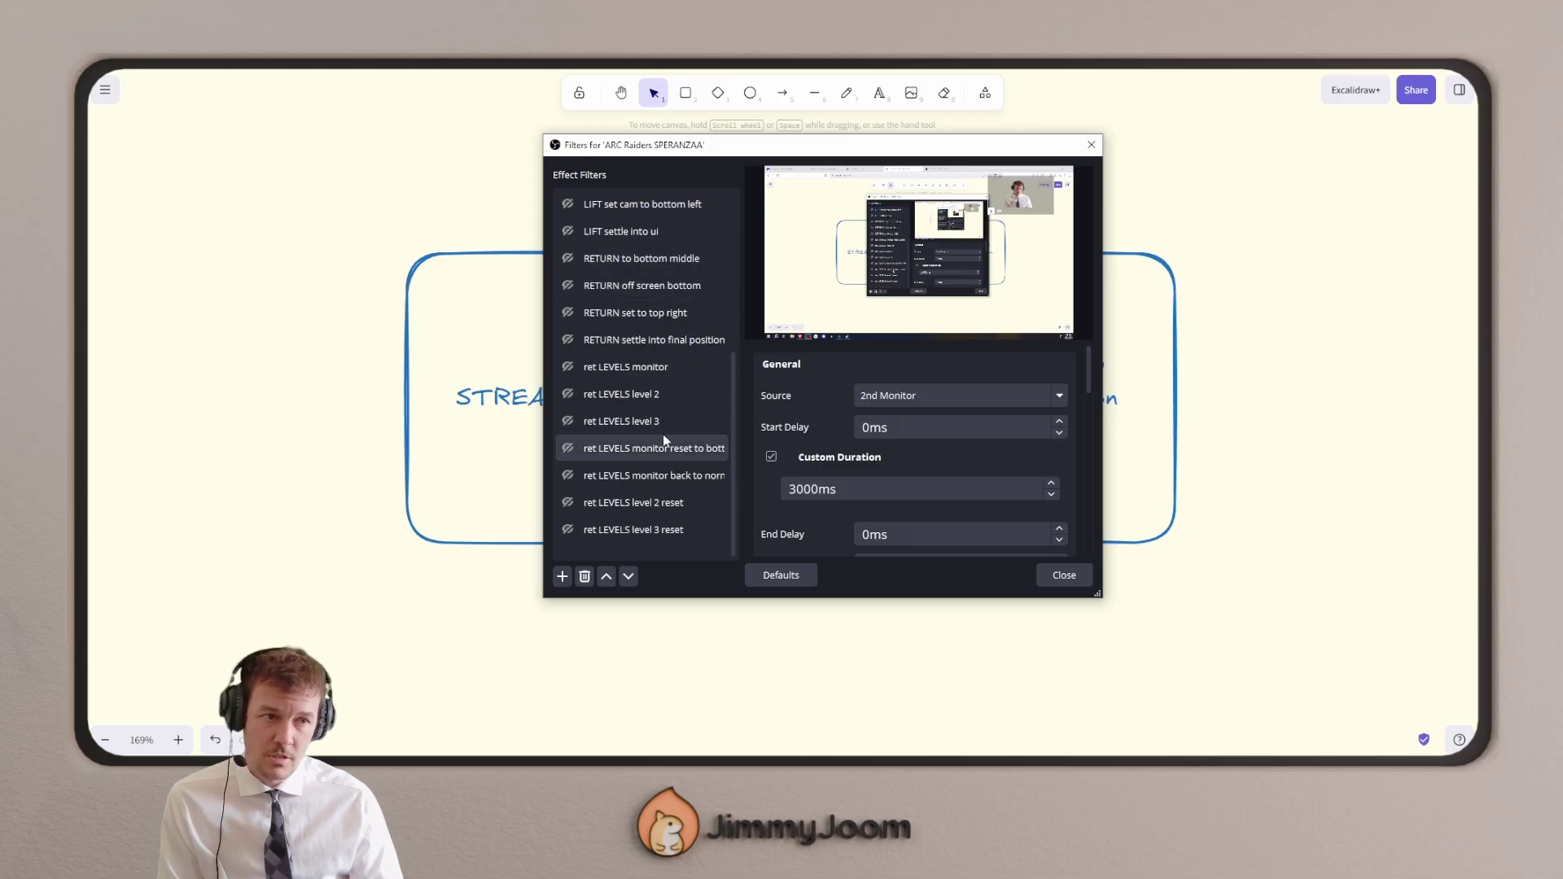
scroll(660, 290, up, 4)
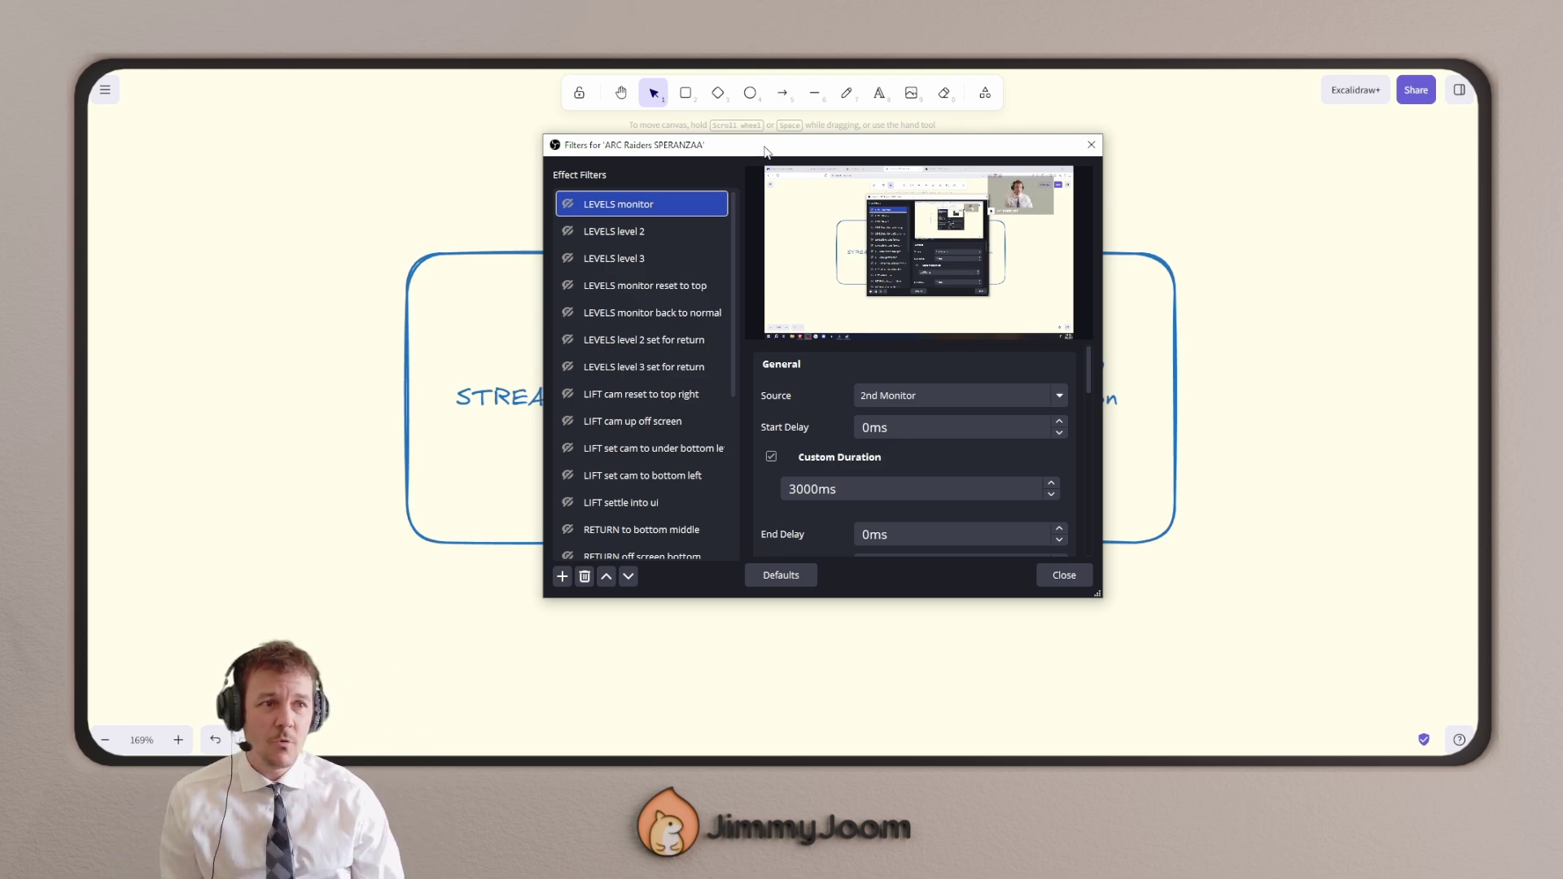
key(Escape)
Step: Switch to Streamer.bot and review the triggers and sub-actions of the ARC Gate Controls 1x through 4x actions
key(alt+Tab)
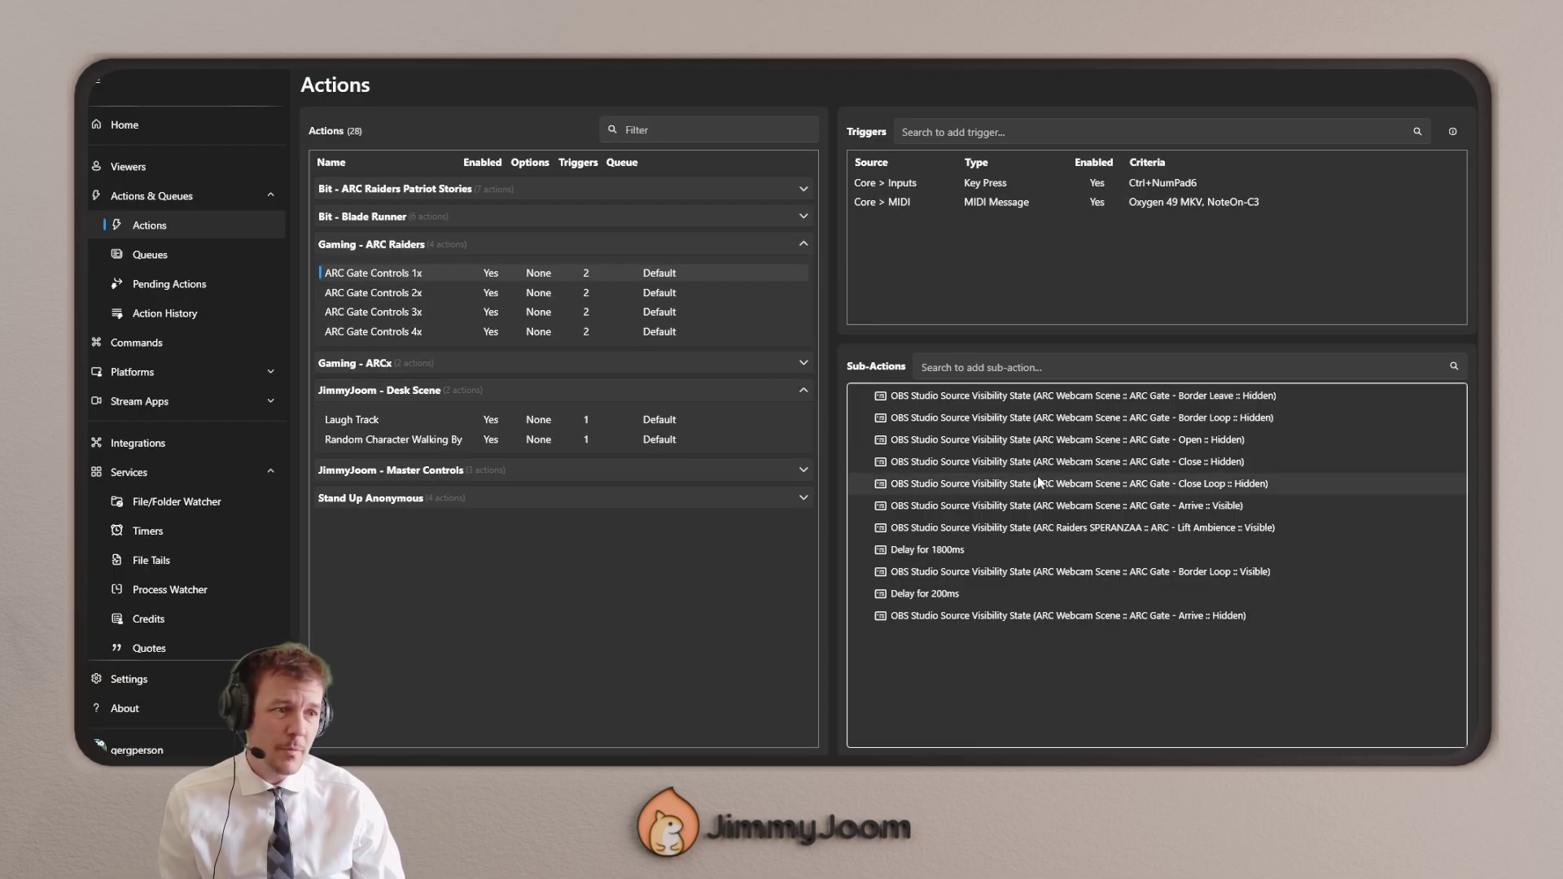
click(450, 293)
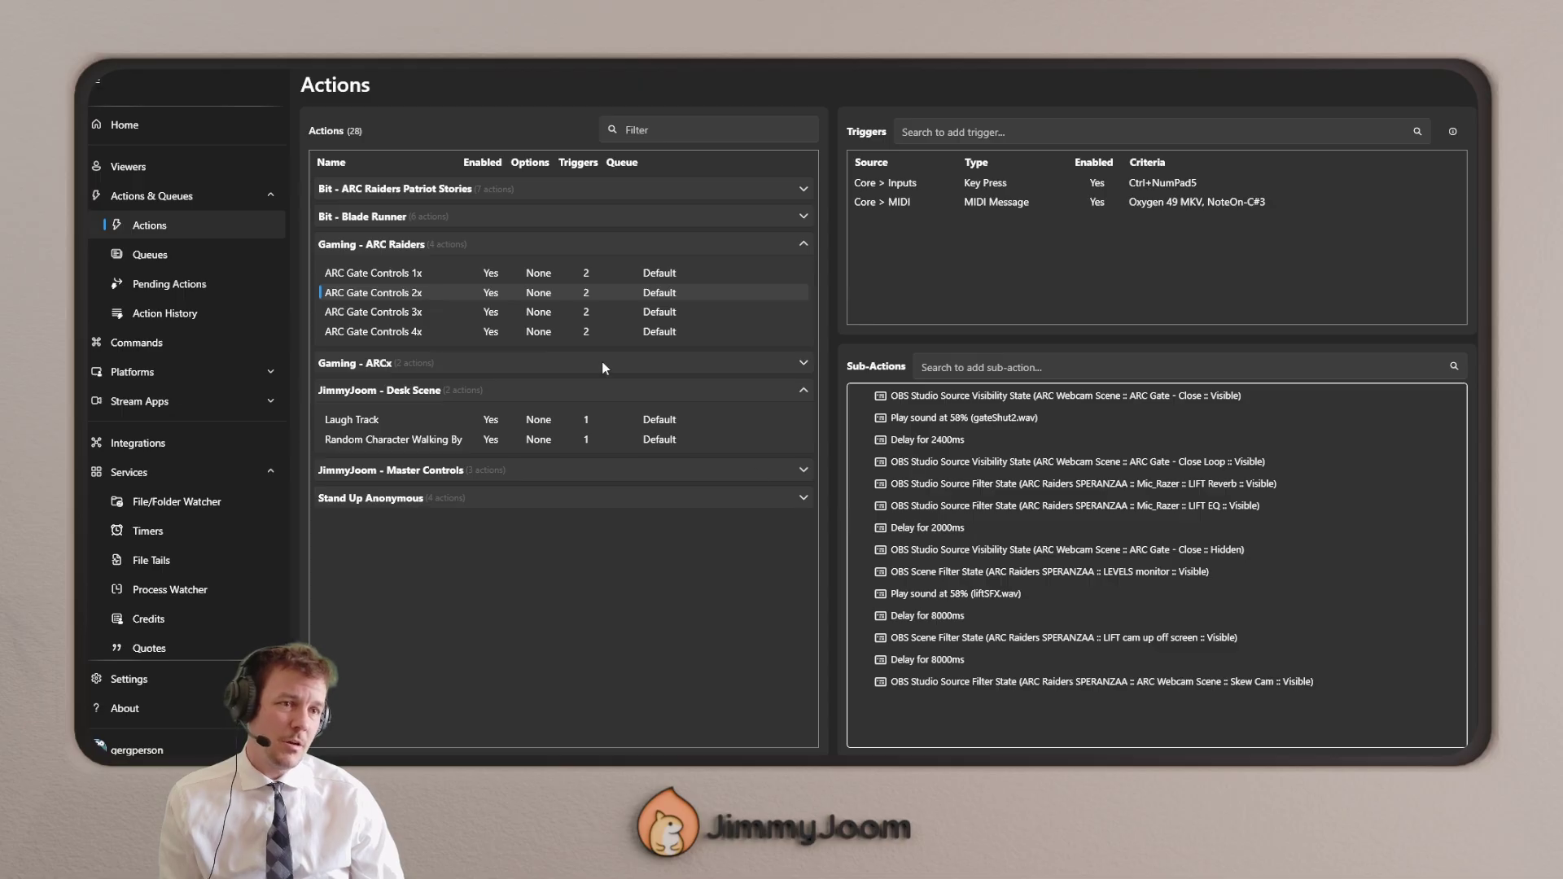
click(386, 314)
click(440, 332)
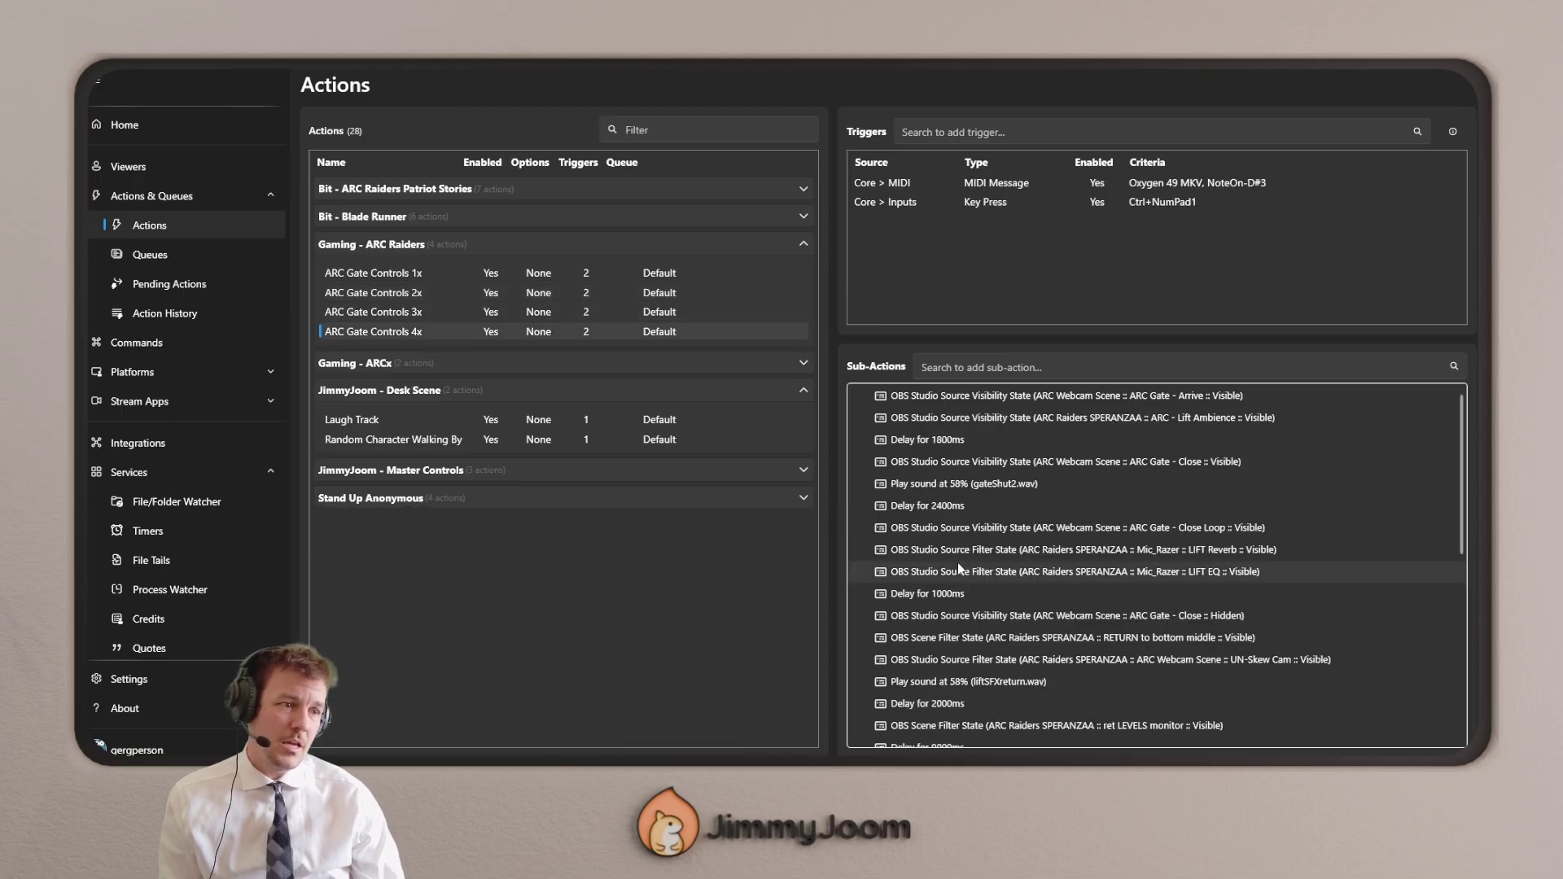
scroll(1044, 578, down, 3)
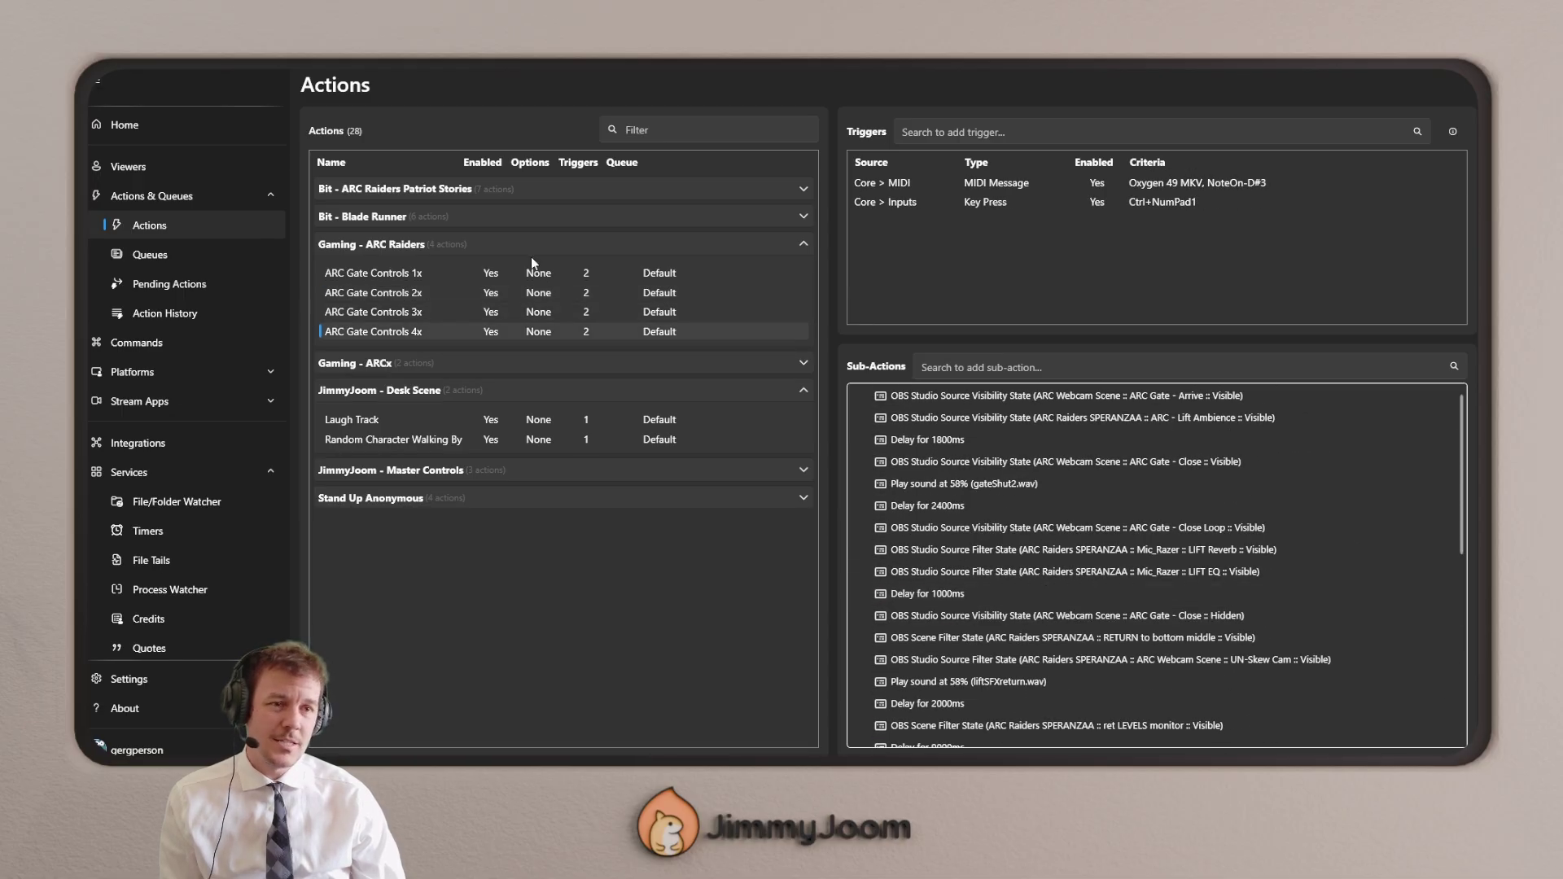
click(413, 275)
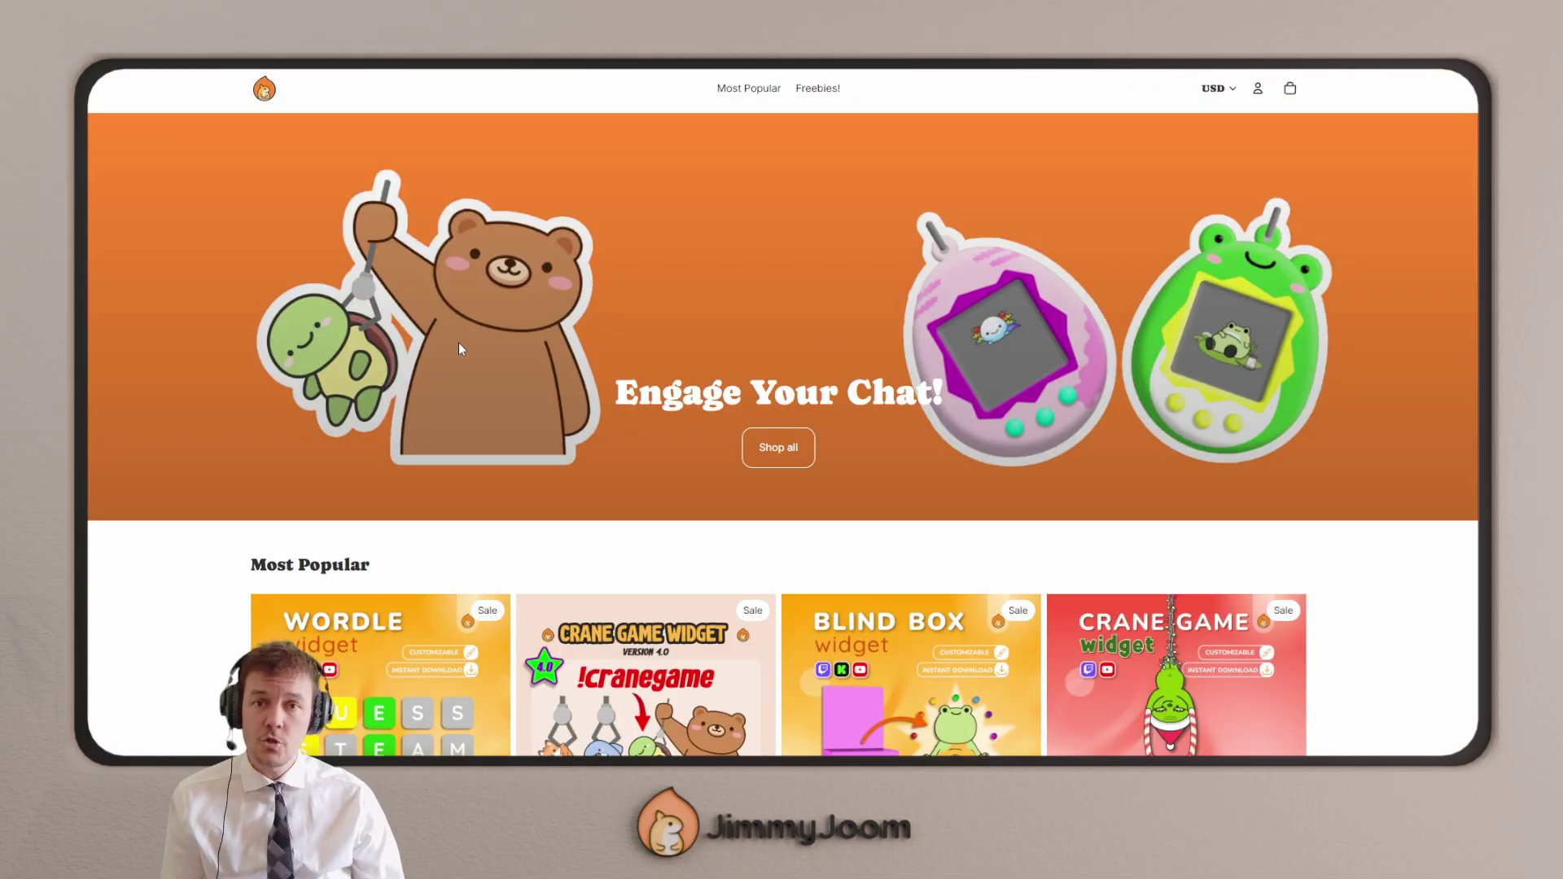
Step: Look through the widget shop's home page, from Most Popular to the Freebies section
scroll(325, 500, down, 10)
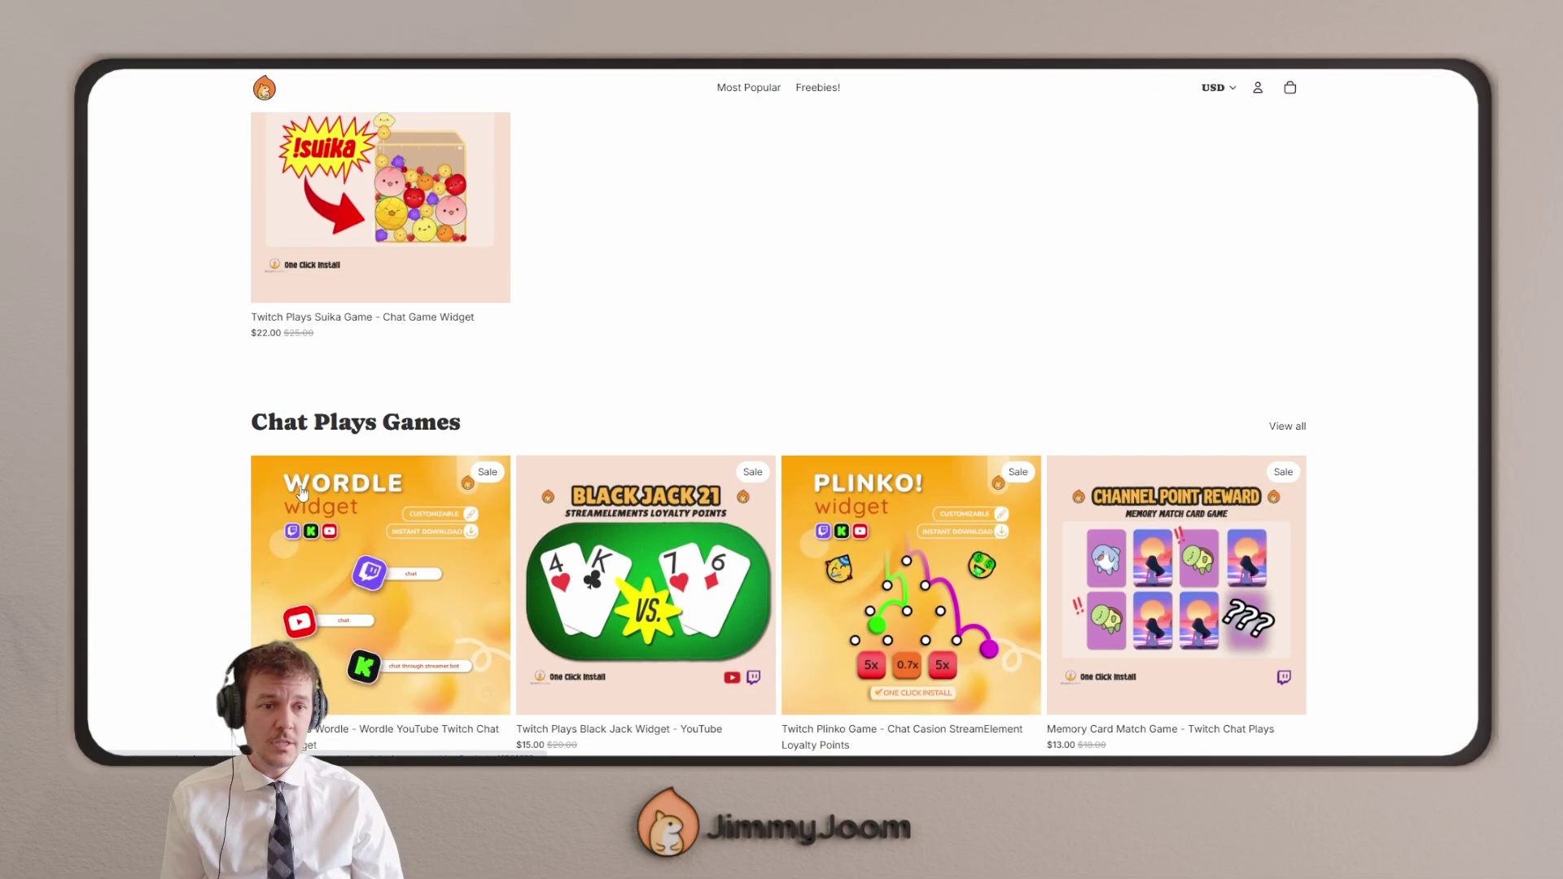
scroll(302, 492, down, 5)
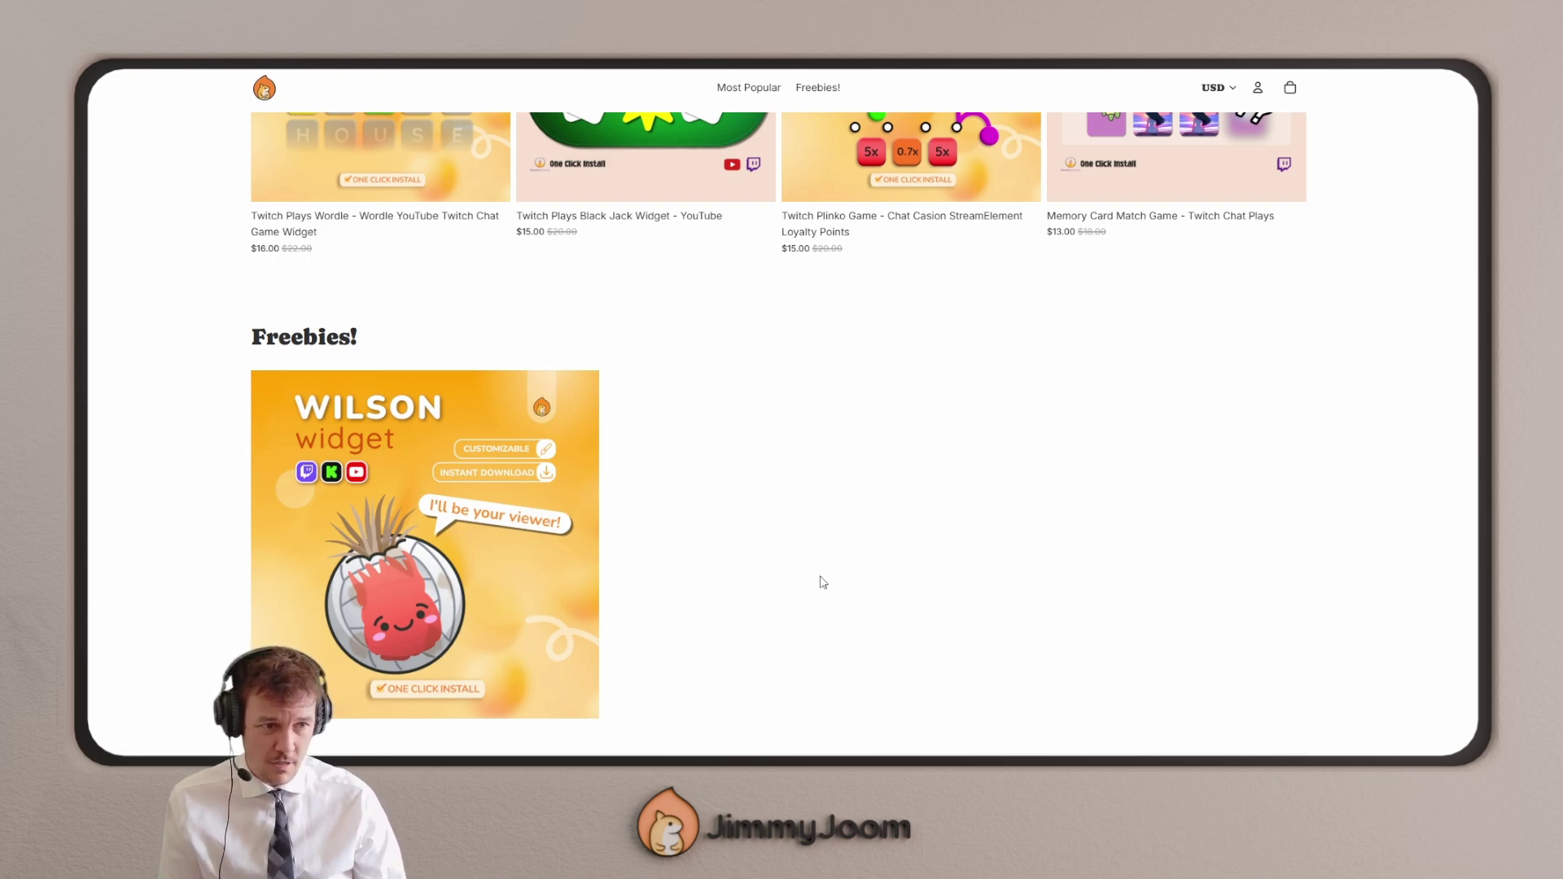
scroll(274, 547, up, 10)
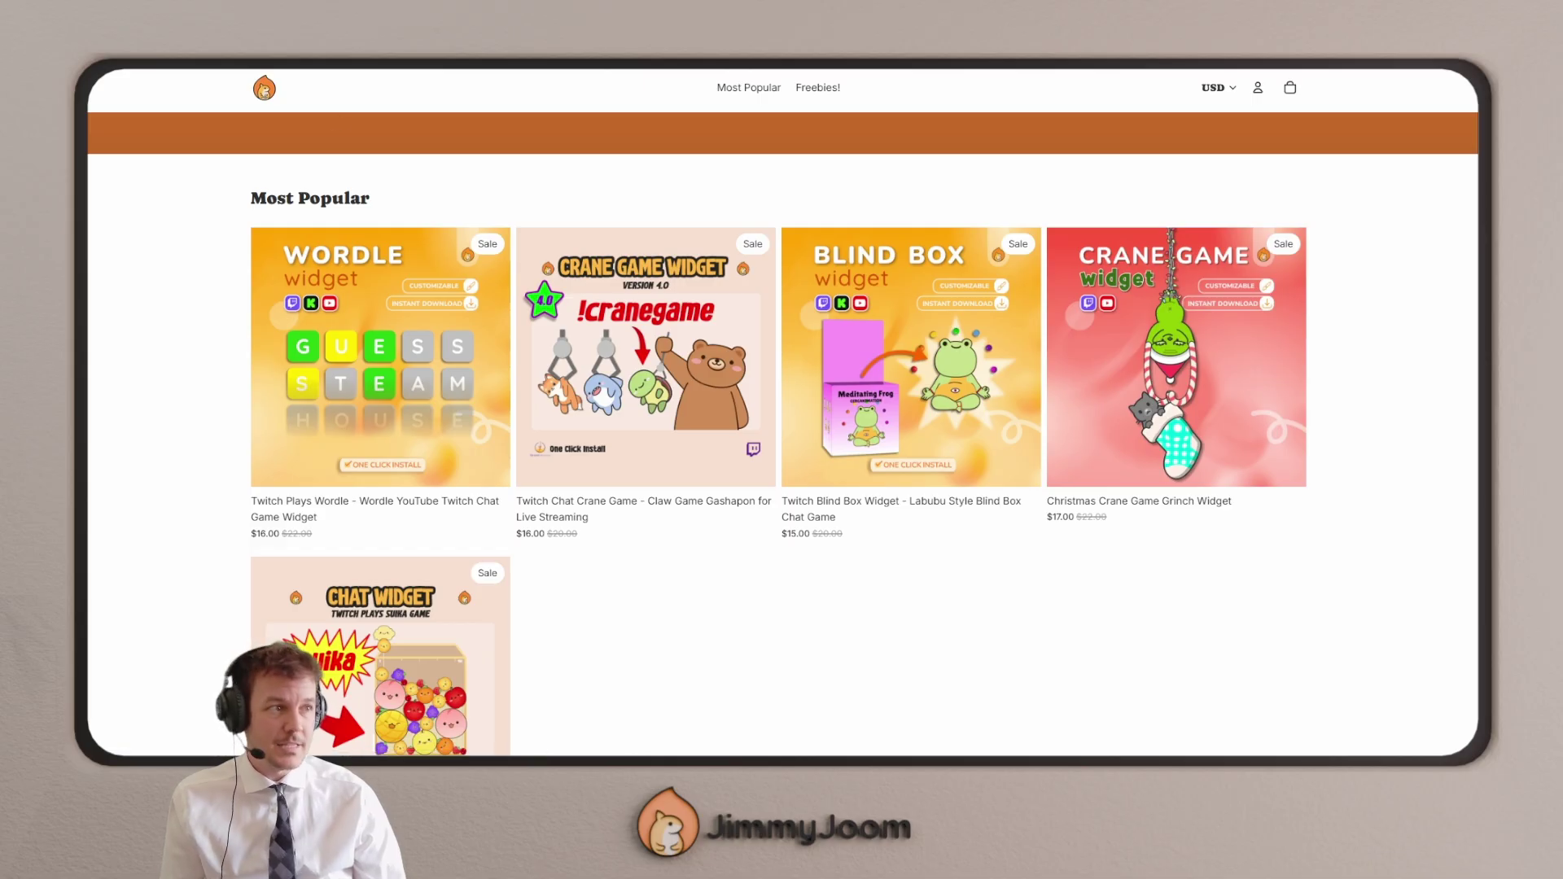
Step: Switch to the Downloads folder and open ARC_Raiders_Scene.zip with Windows Explorer
key(alt+Tab)
click(617, 418)
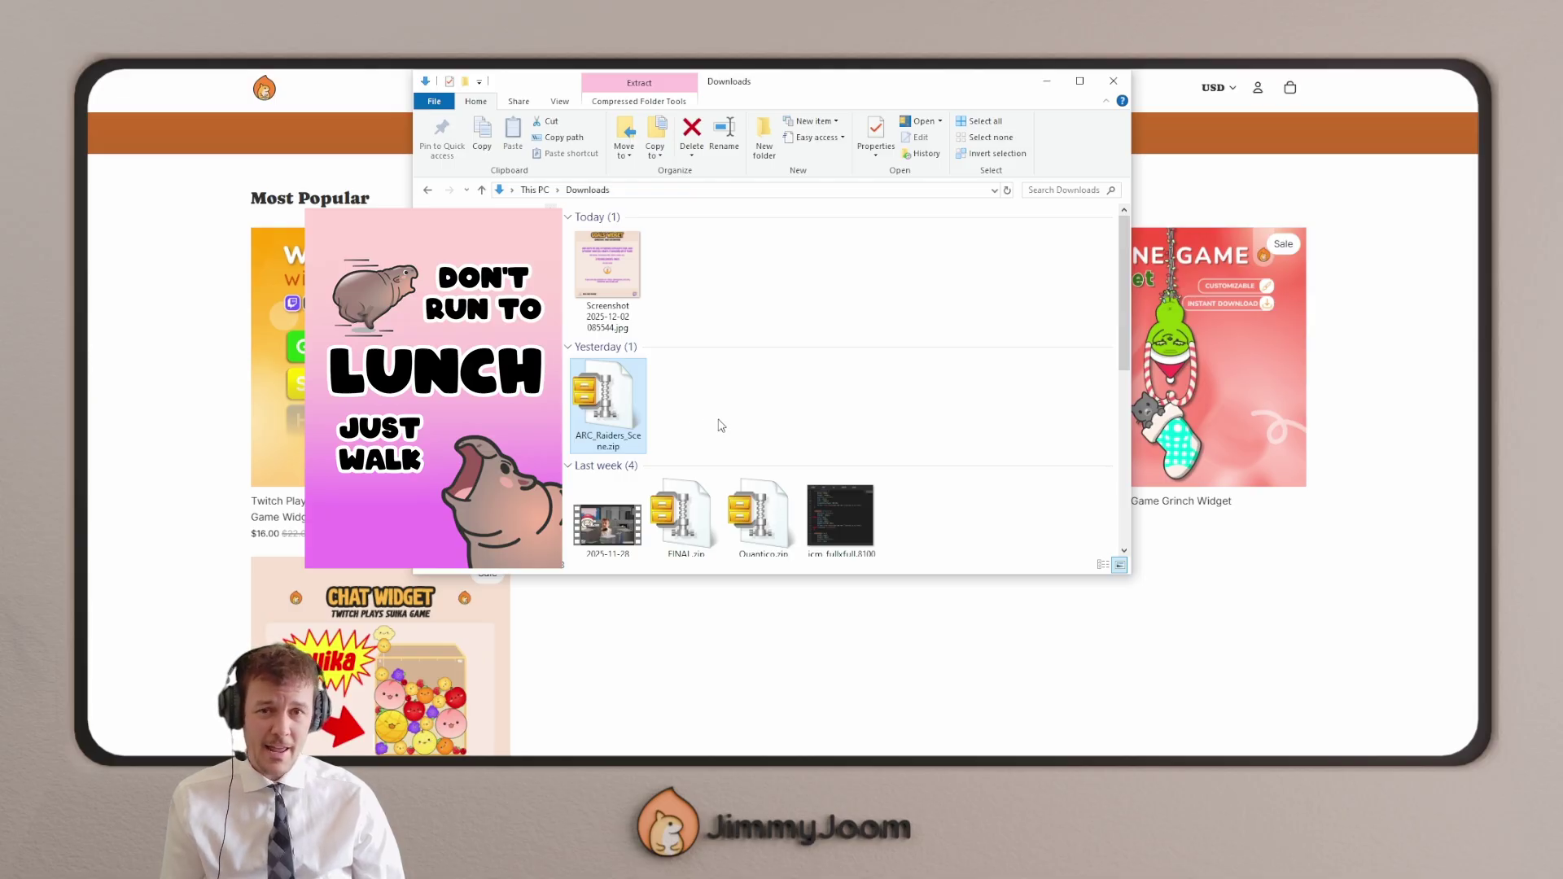
right_click(611, 437)
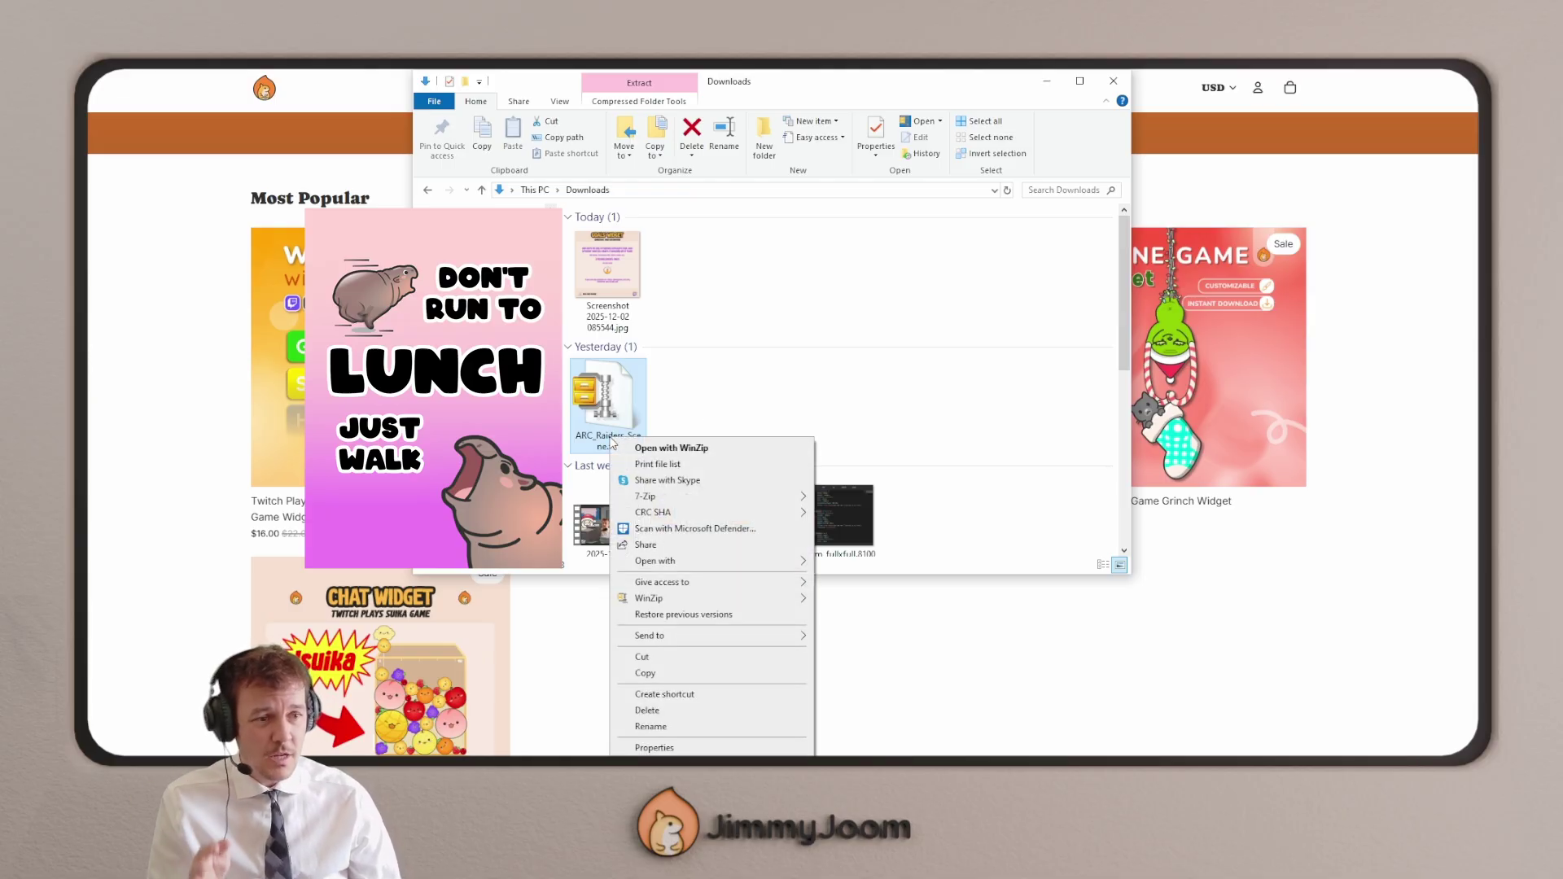
mouse_move(672, 560)
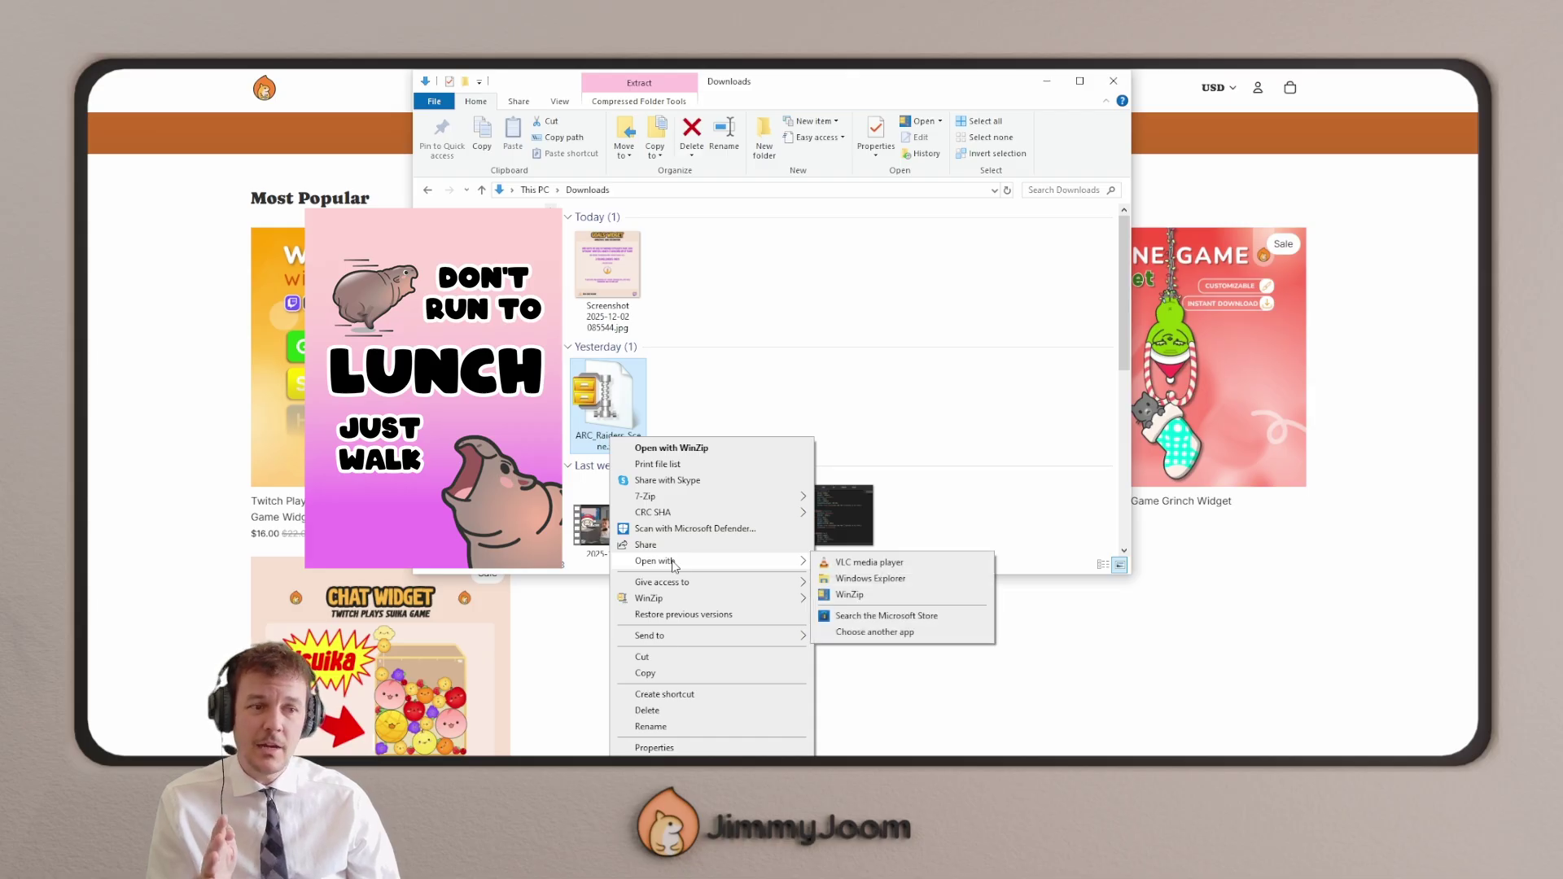
click(870, 578)
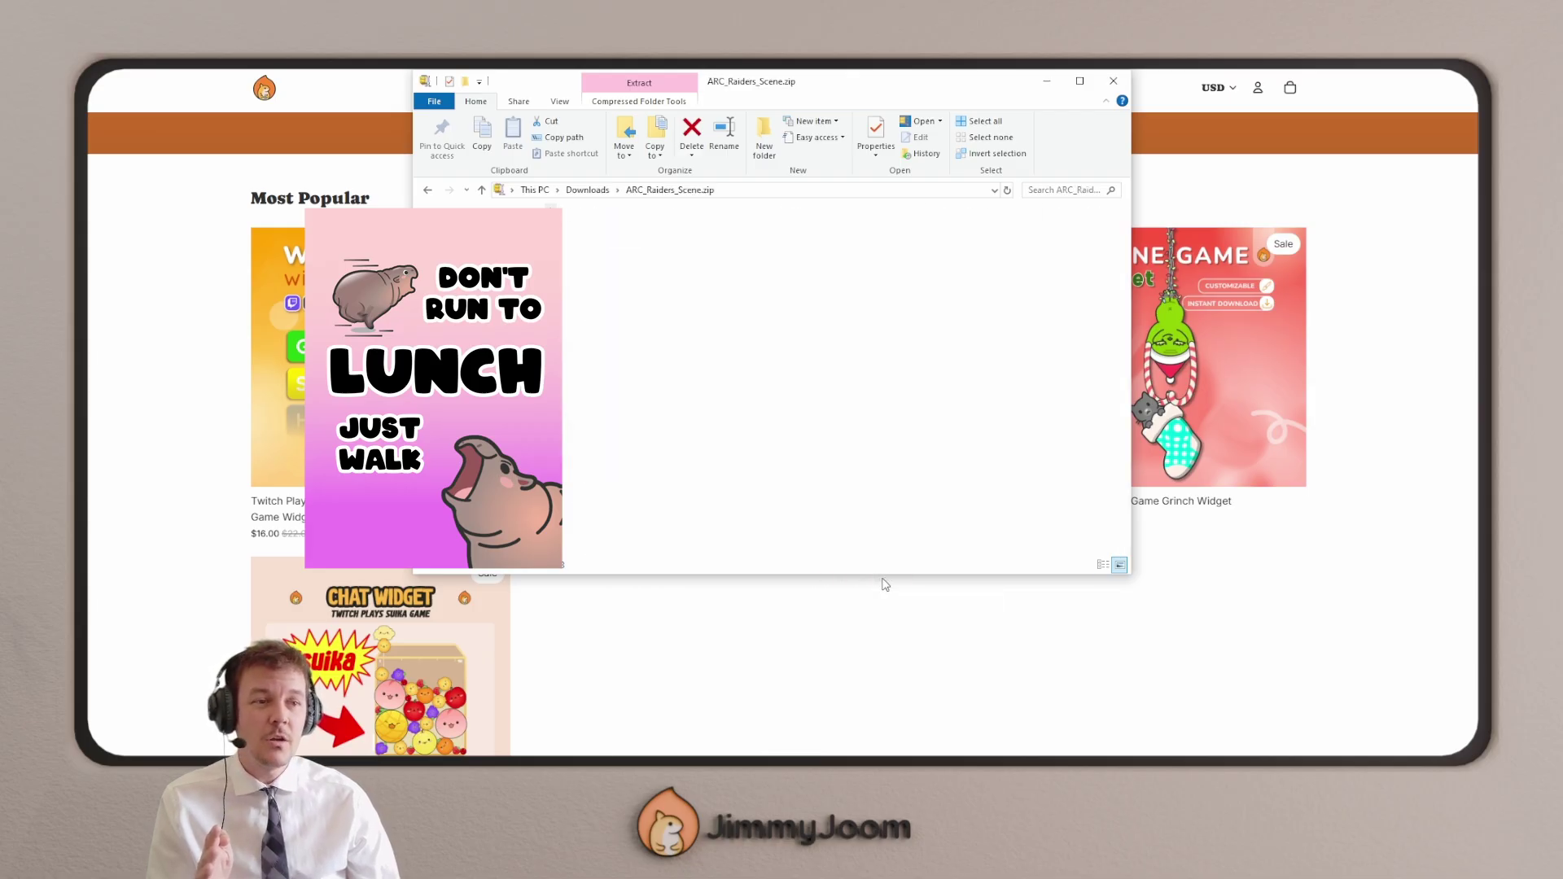
Step: Set up extraction of the whole archive with C:\Users\Public\Public Documents as the destination folder
right_click(695, 393)
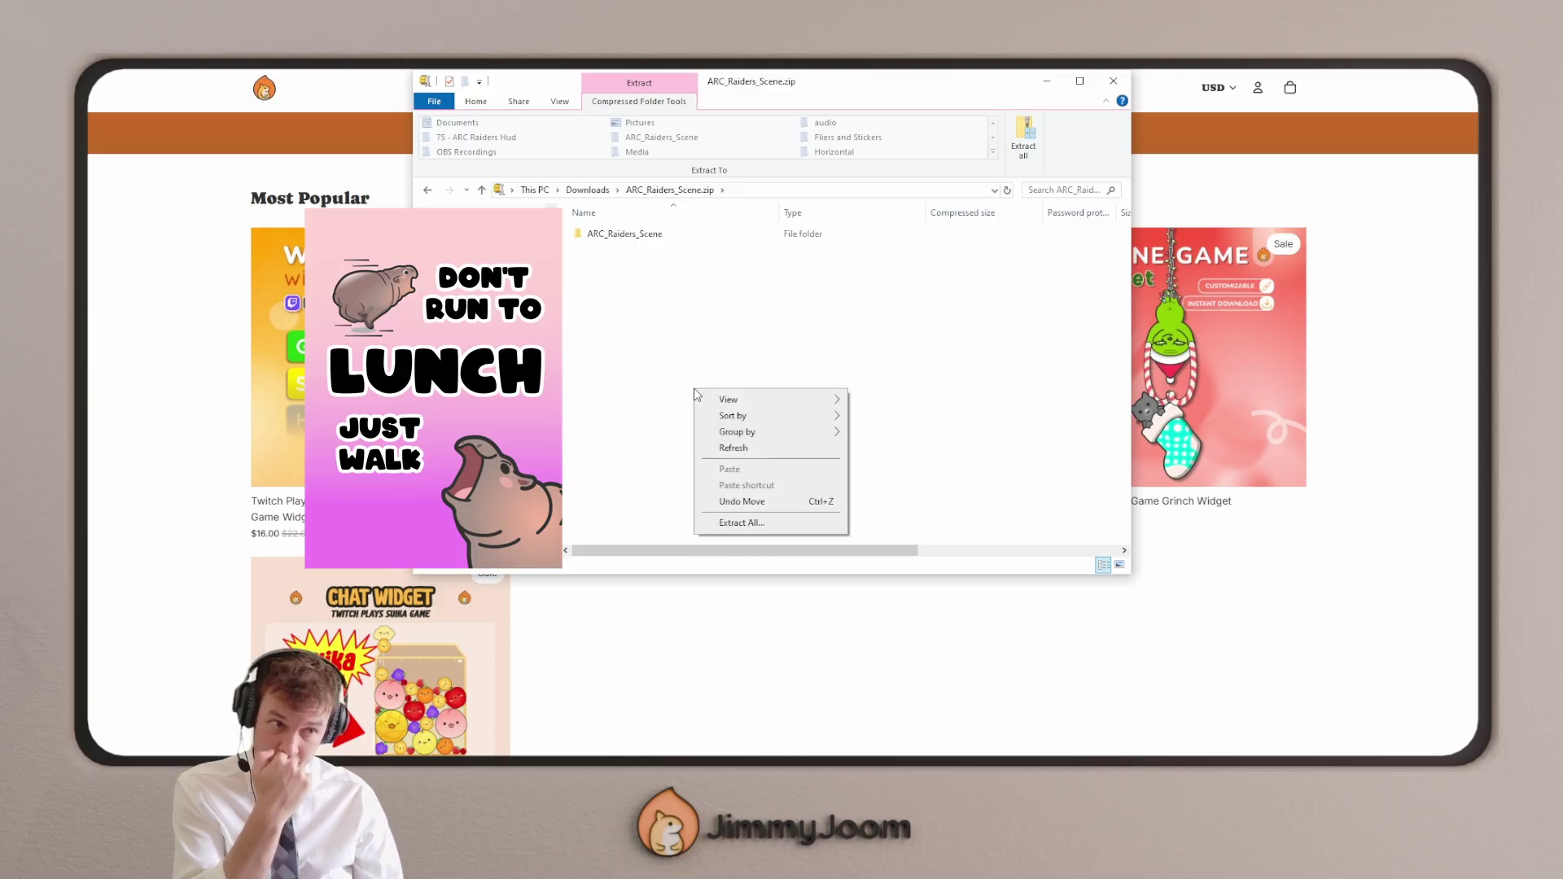
click(743, 523)
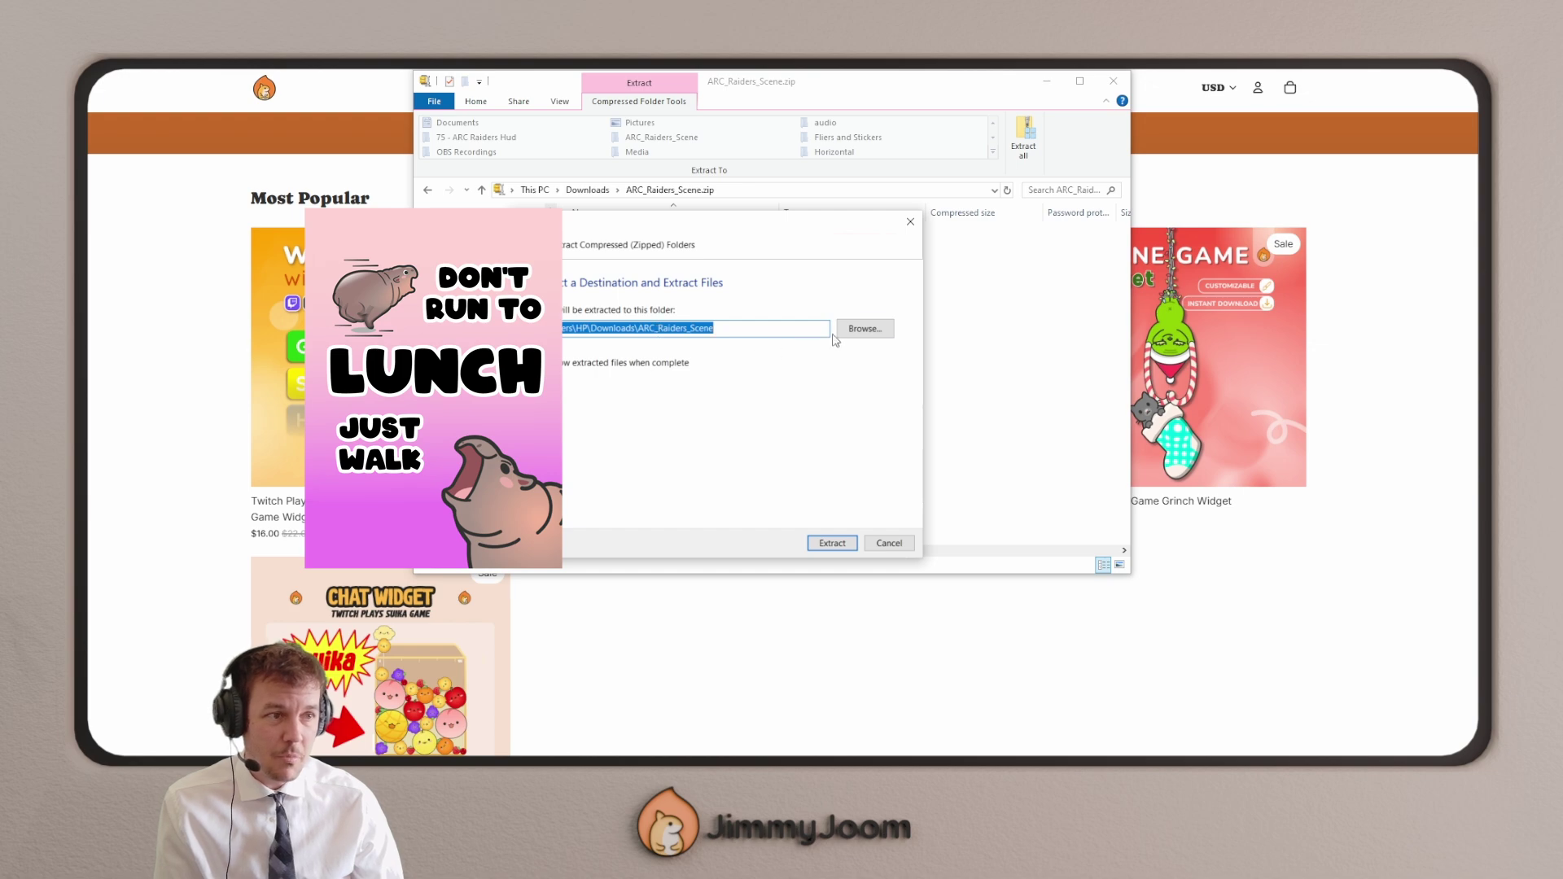
click(865, 330)
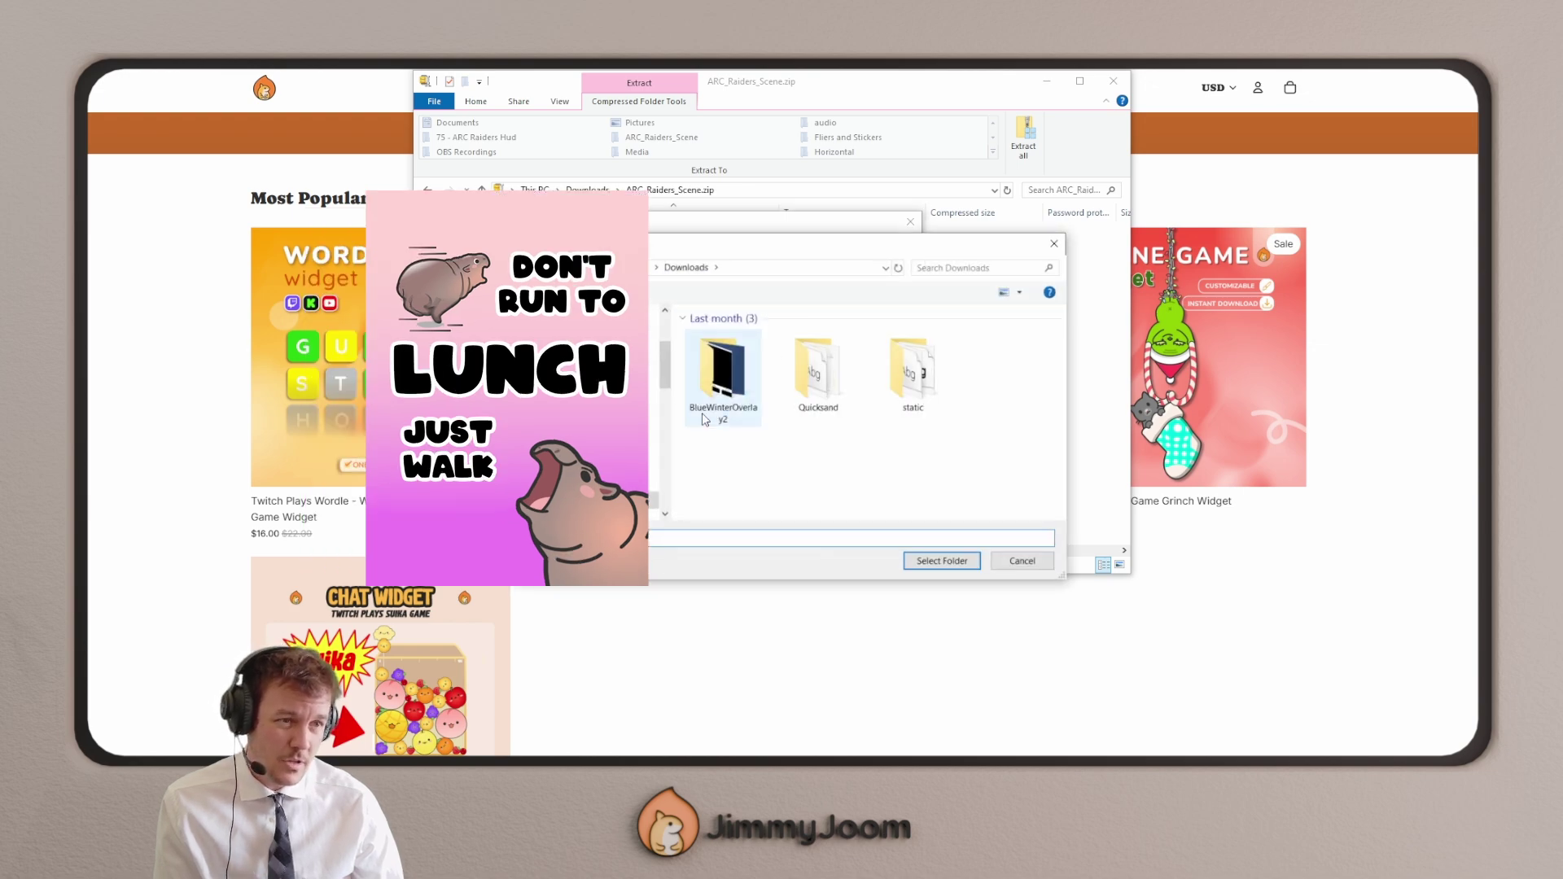
scroll(570, 407, down, 3)
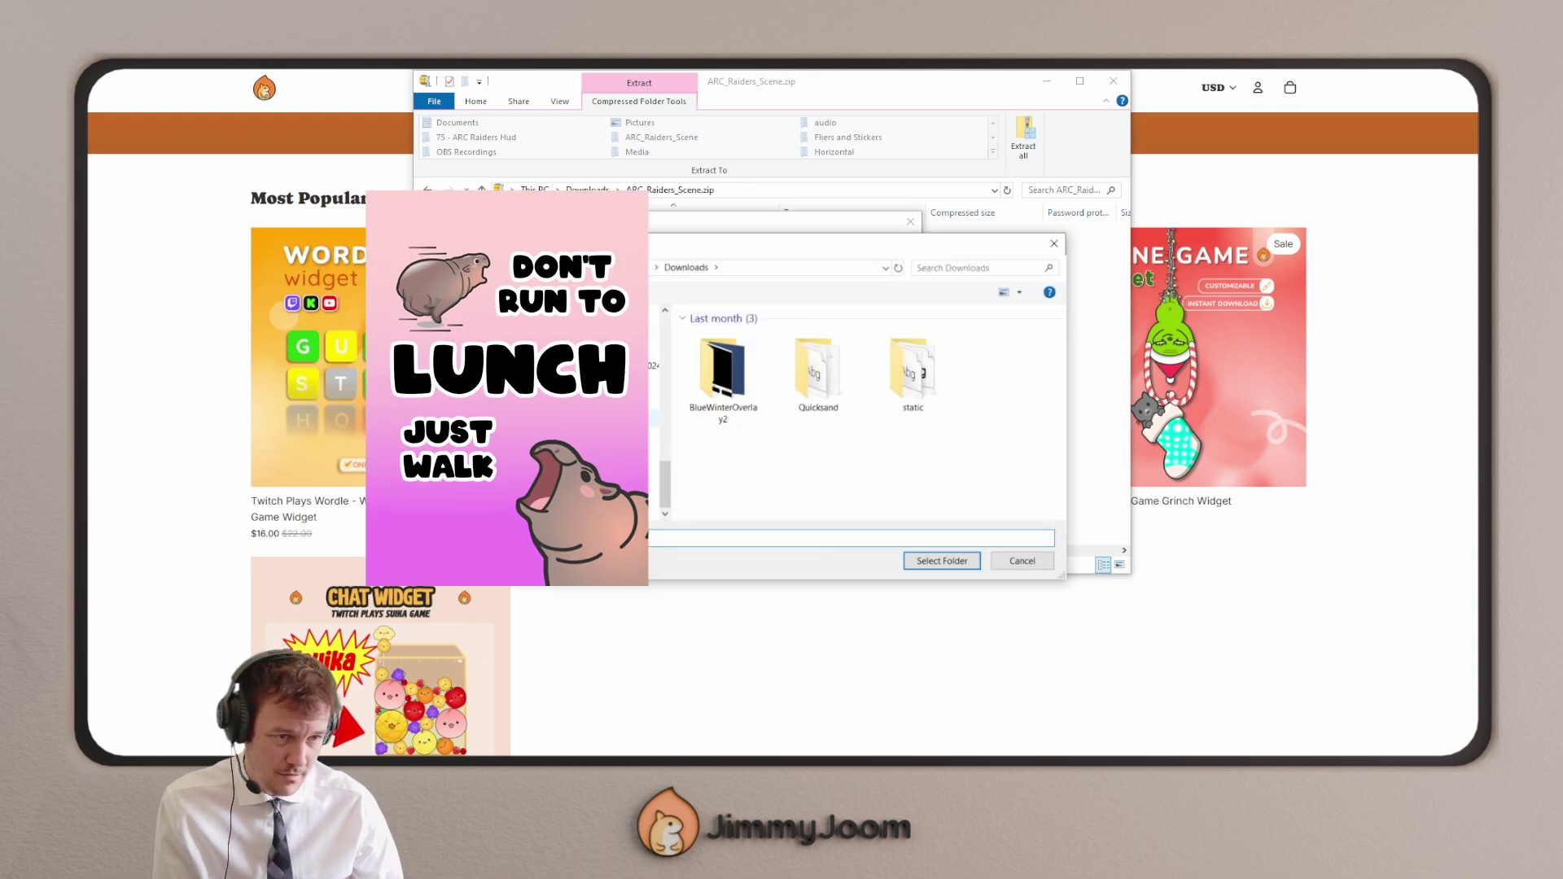
scroll(611, 407, up, 2)
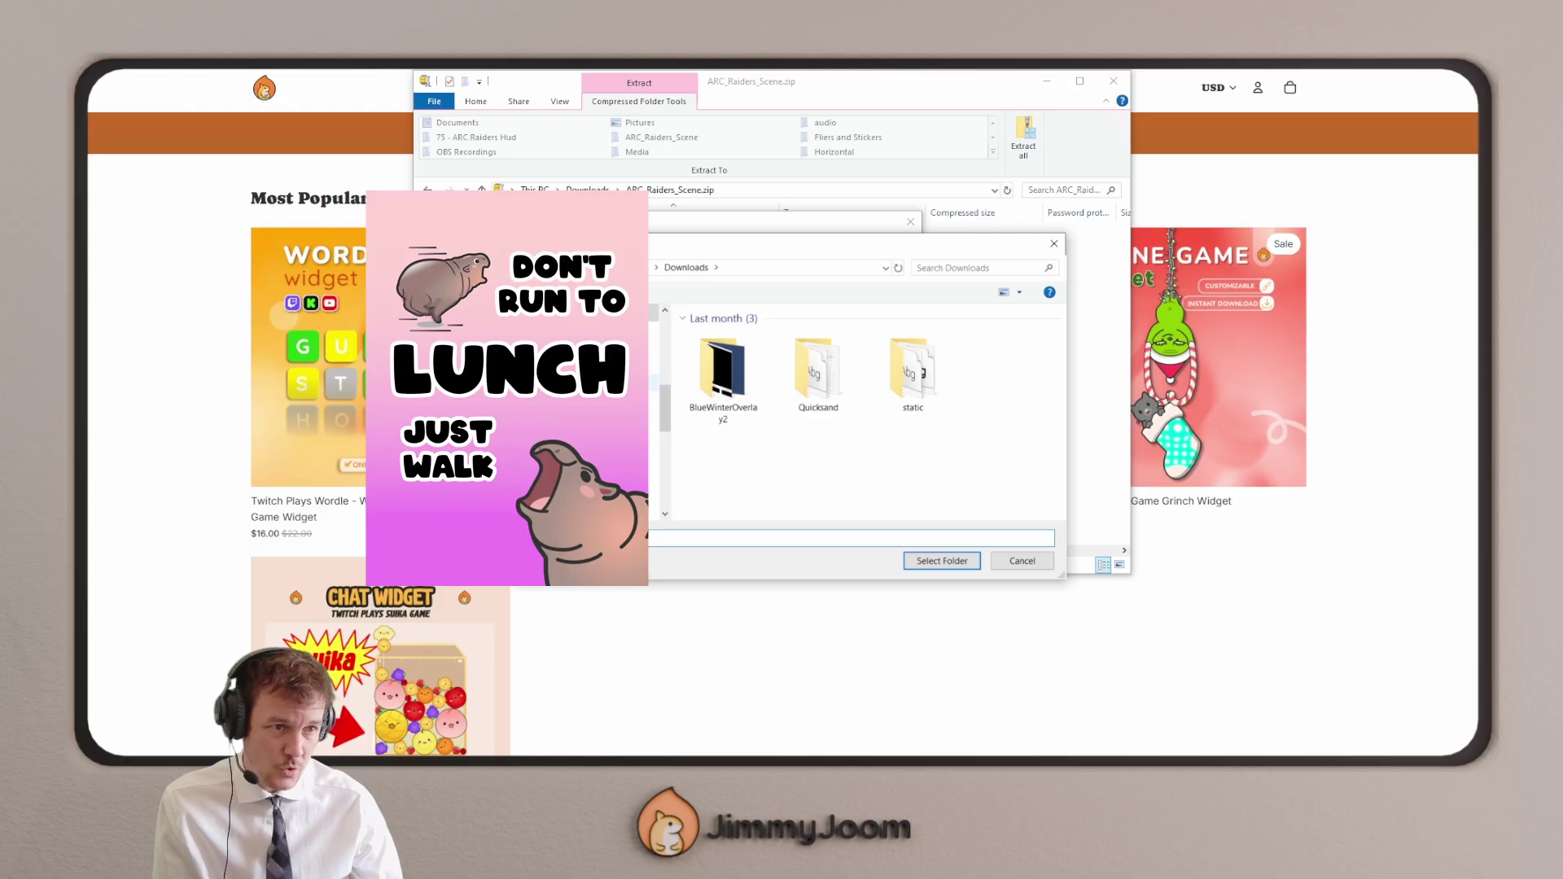
click(611, 383)
scroll(744, 441, down, 1)
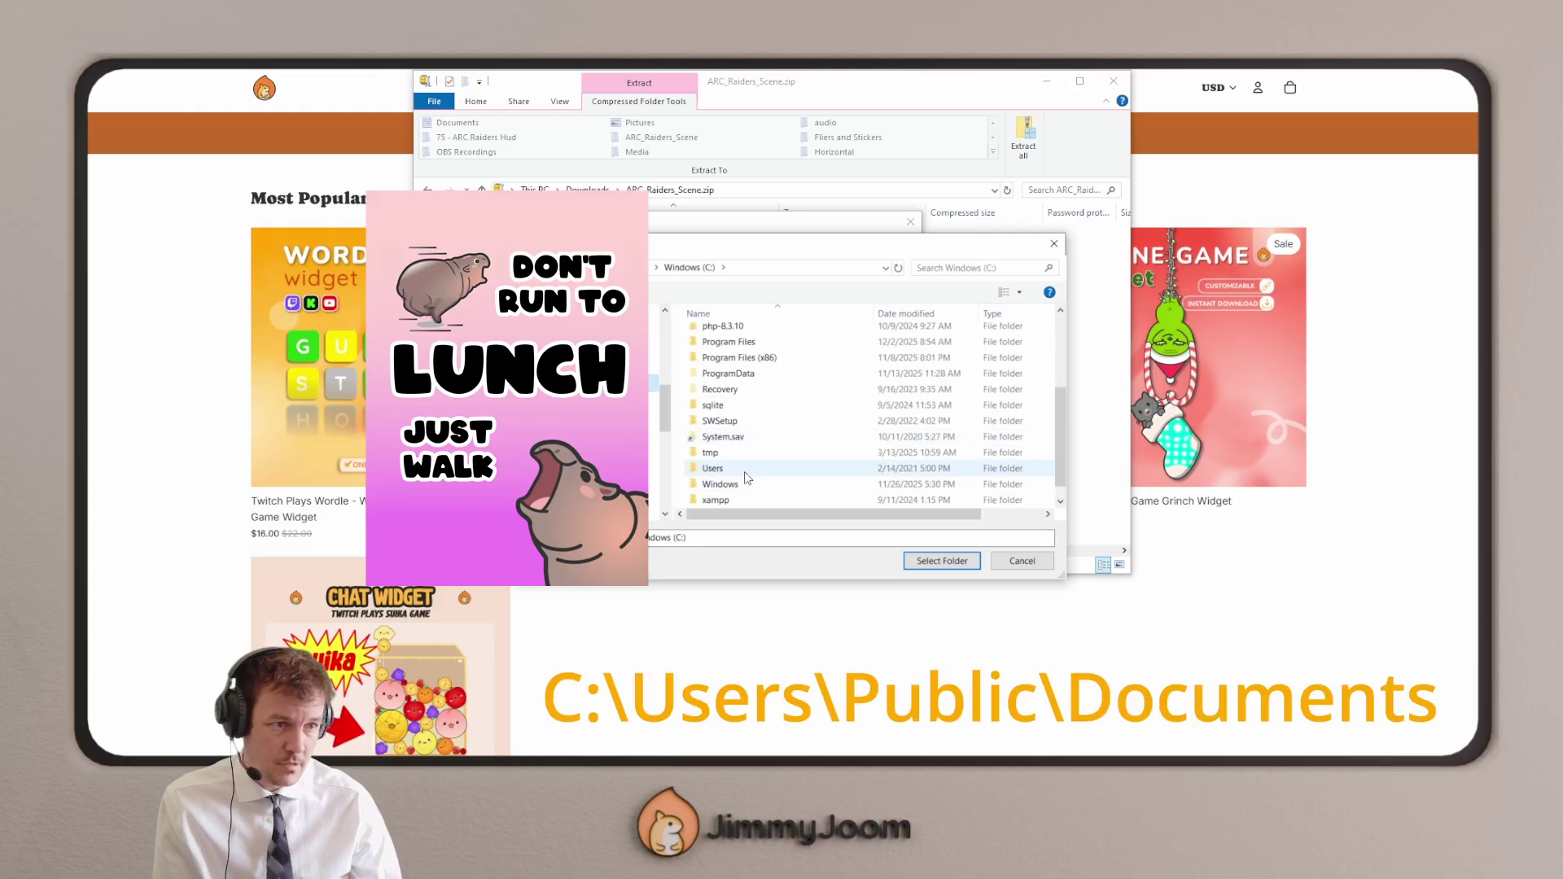
double_click(744, 471)
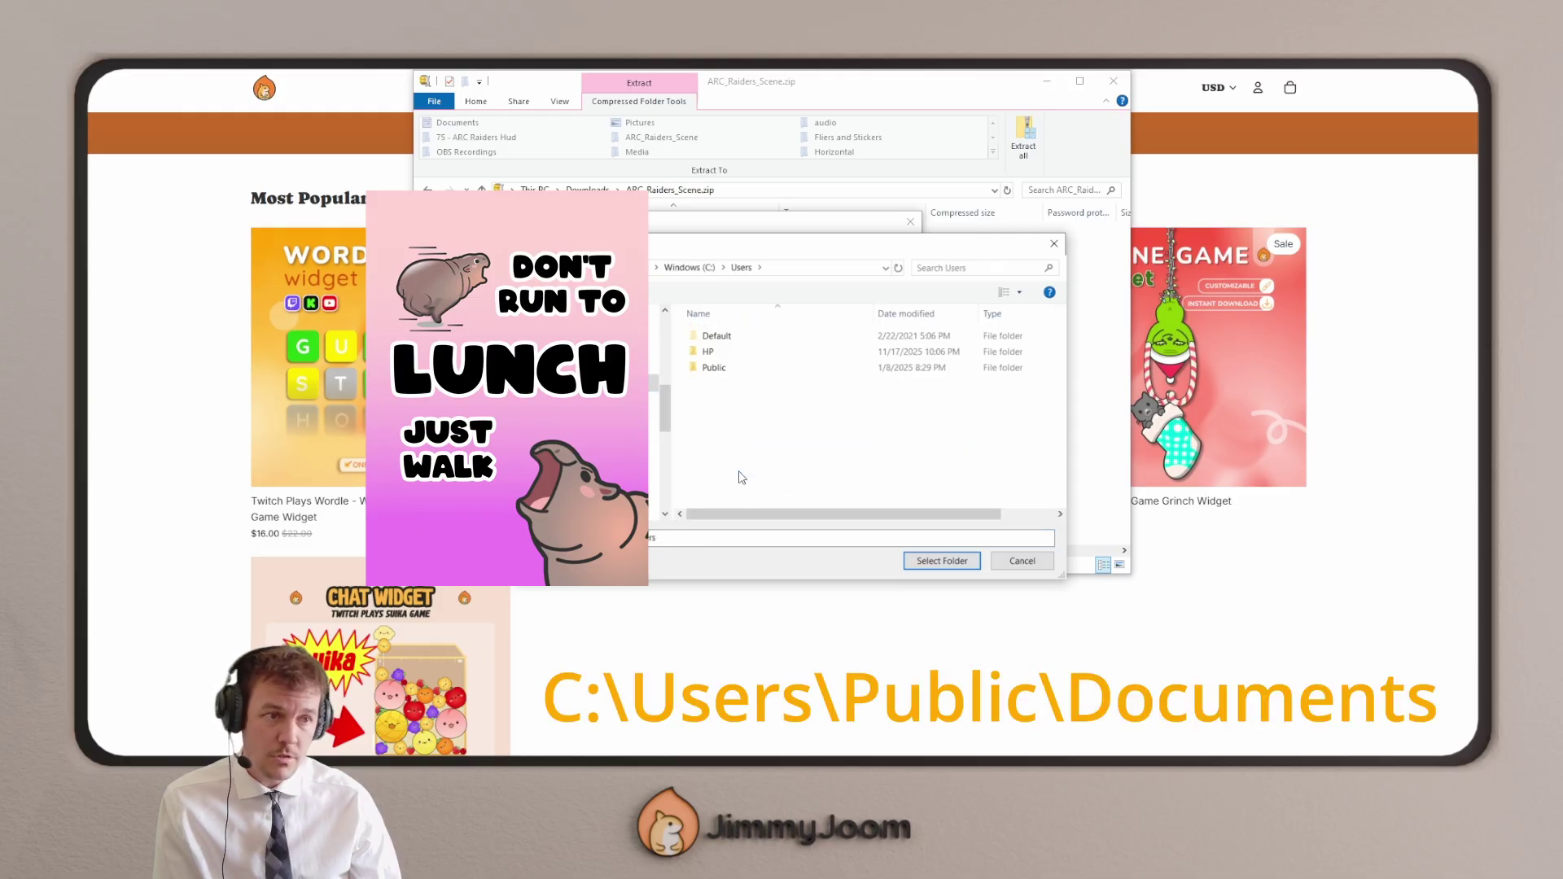
double_click(725, 368)
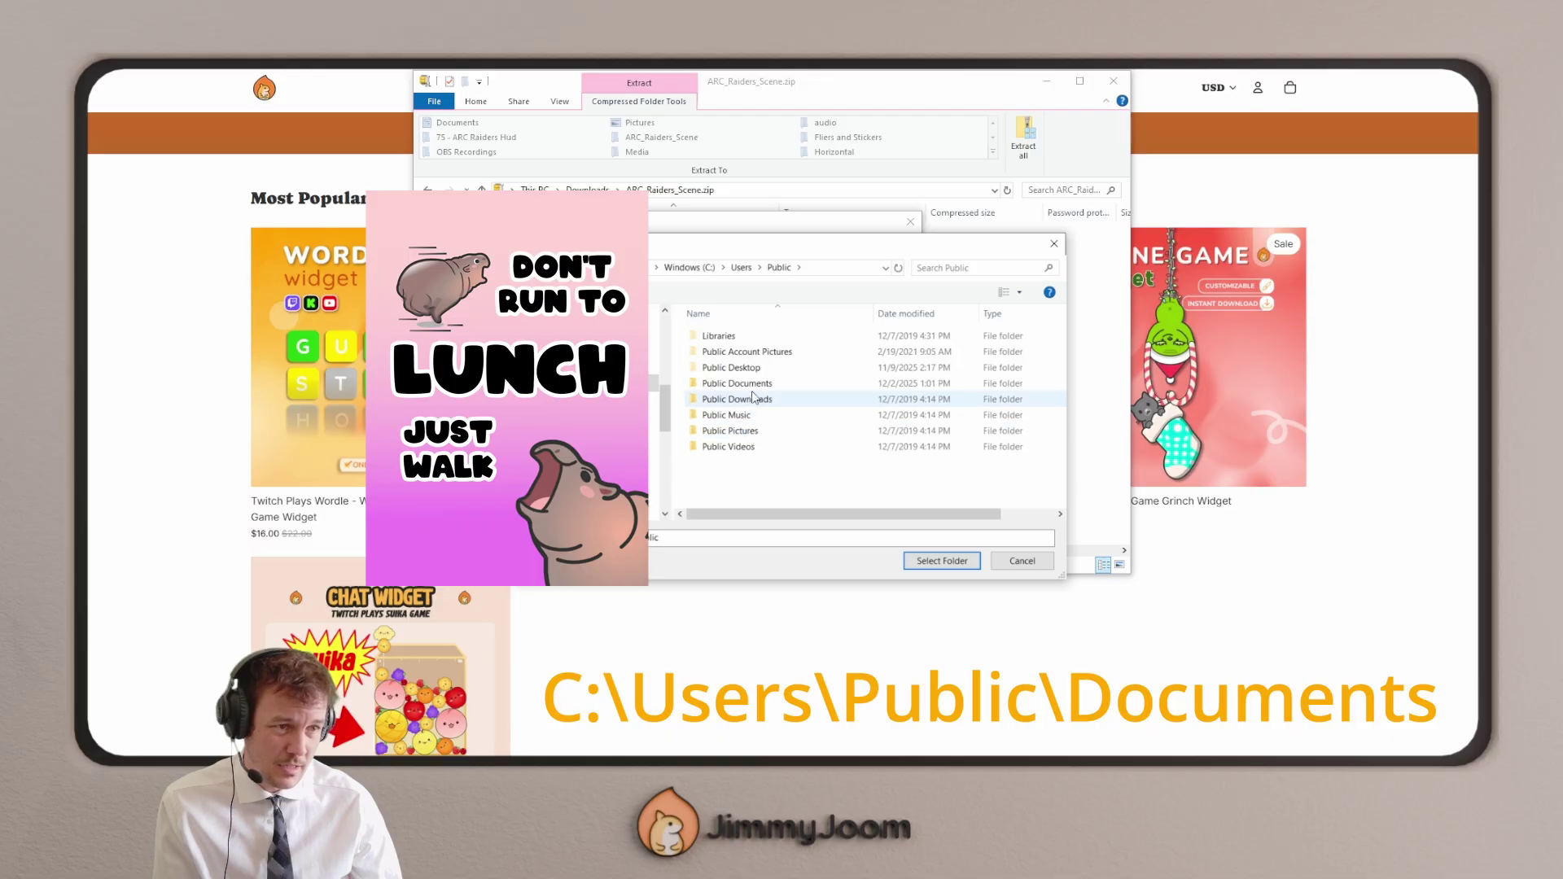
double_click(737, 384)
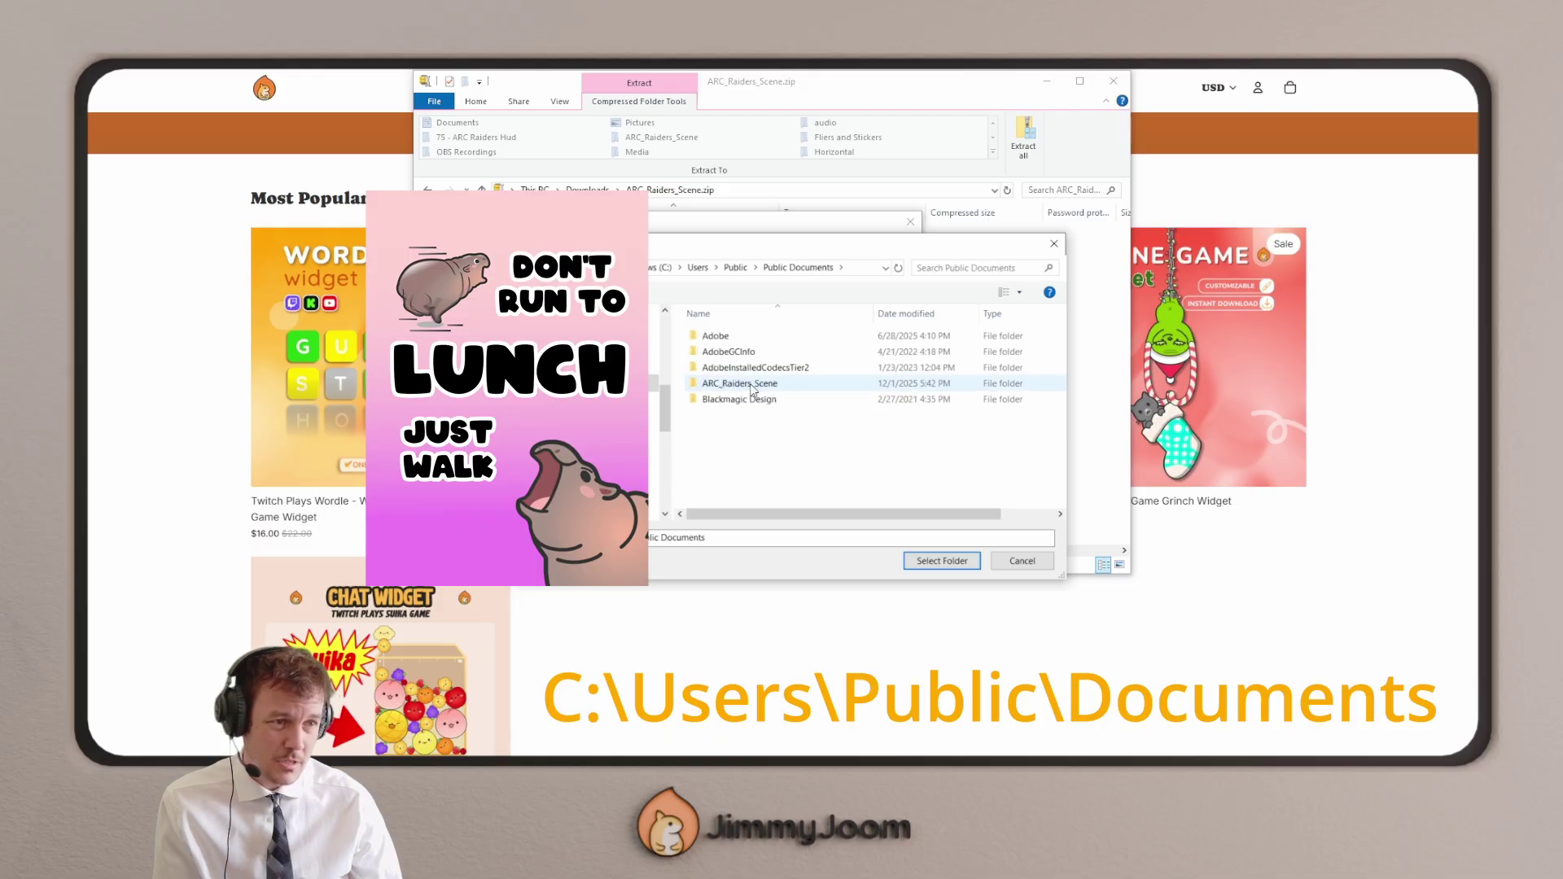
click(941, 562)
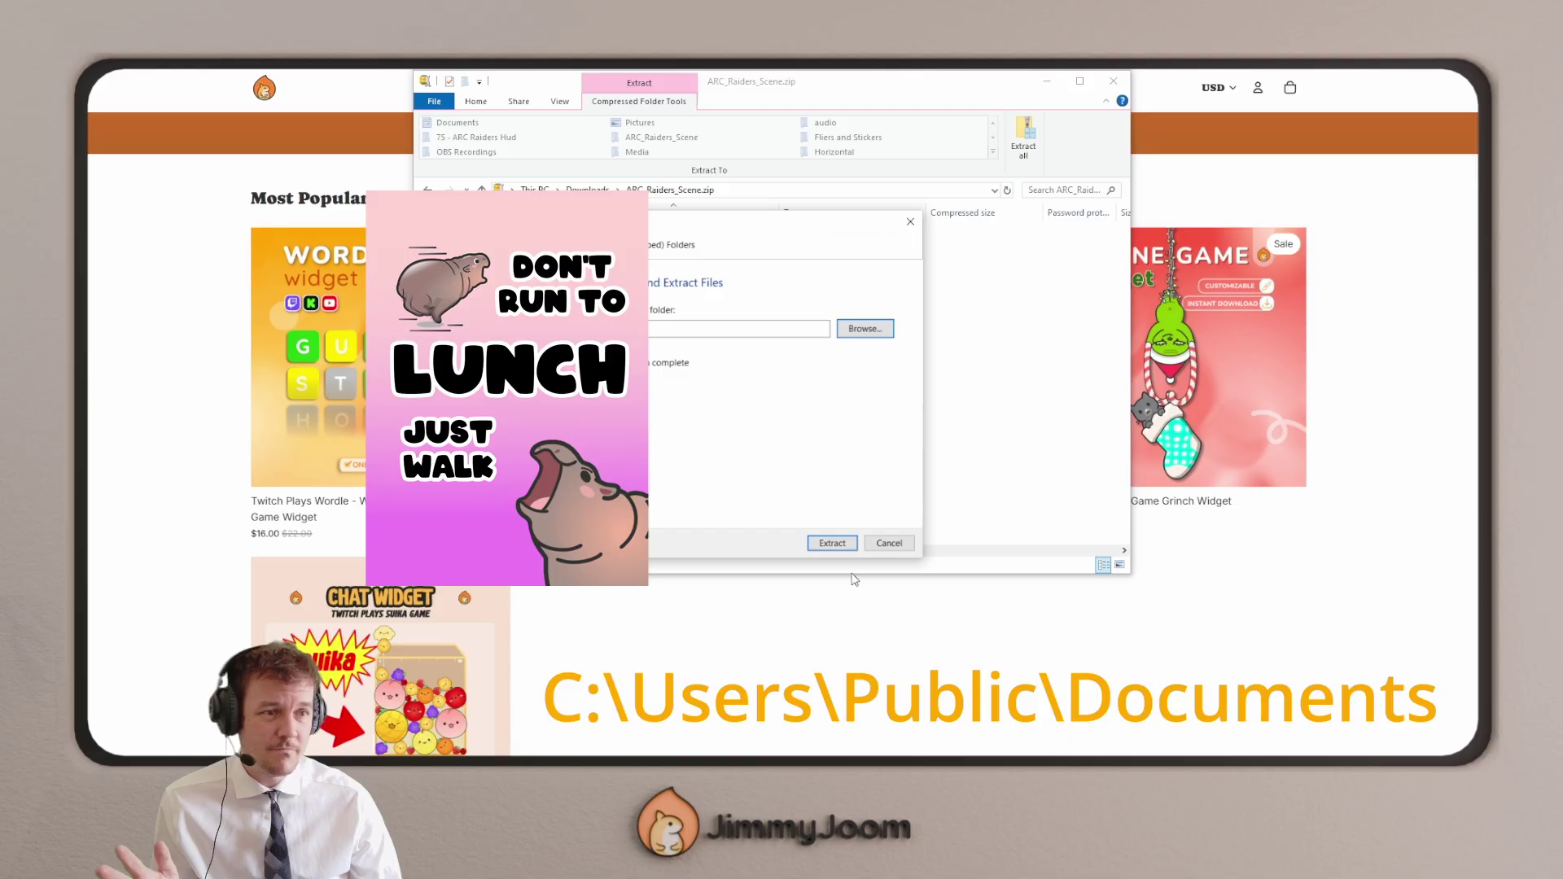
Step: Extract the archive, replacing the existing files in the destination, and open the extracted ARC_Raiders_Scene folder
click(832, 544)
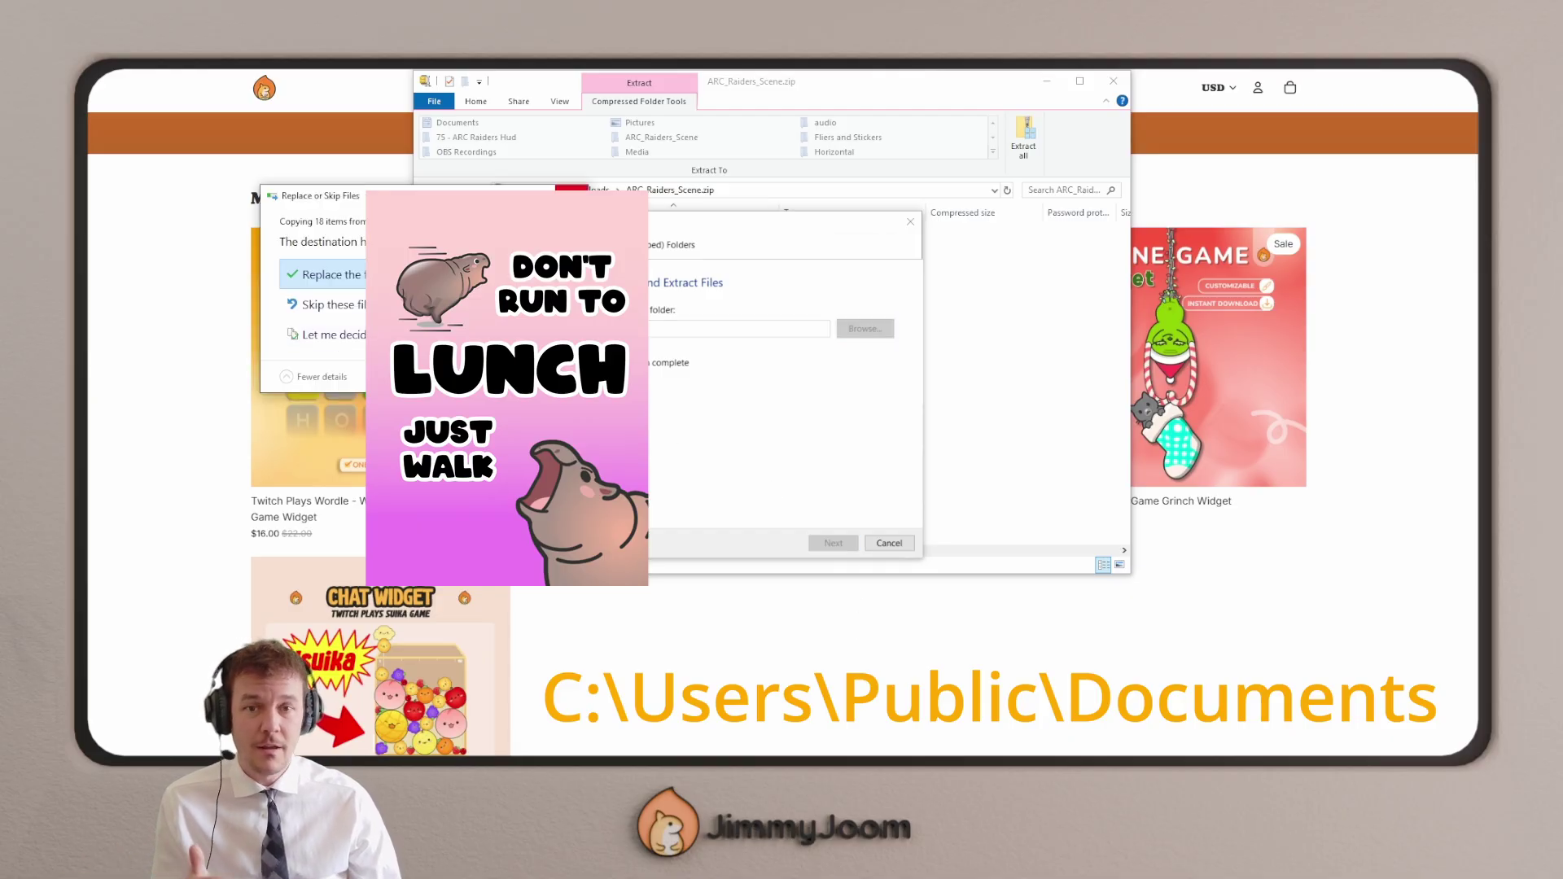
click(326, 275)
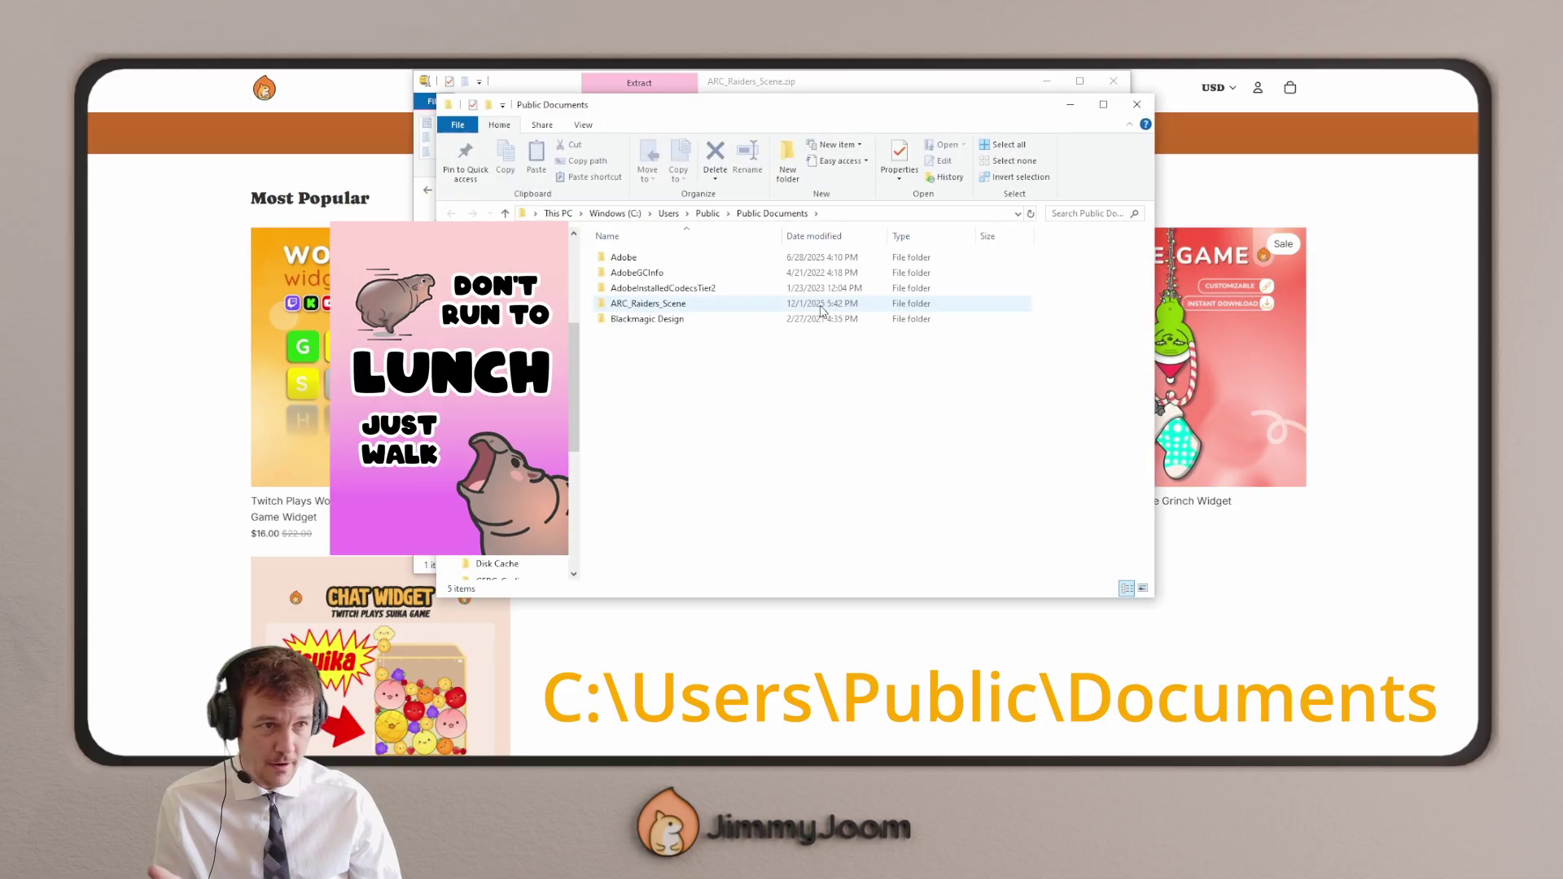
click(650, 304)
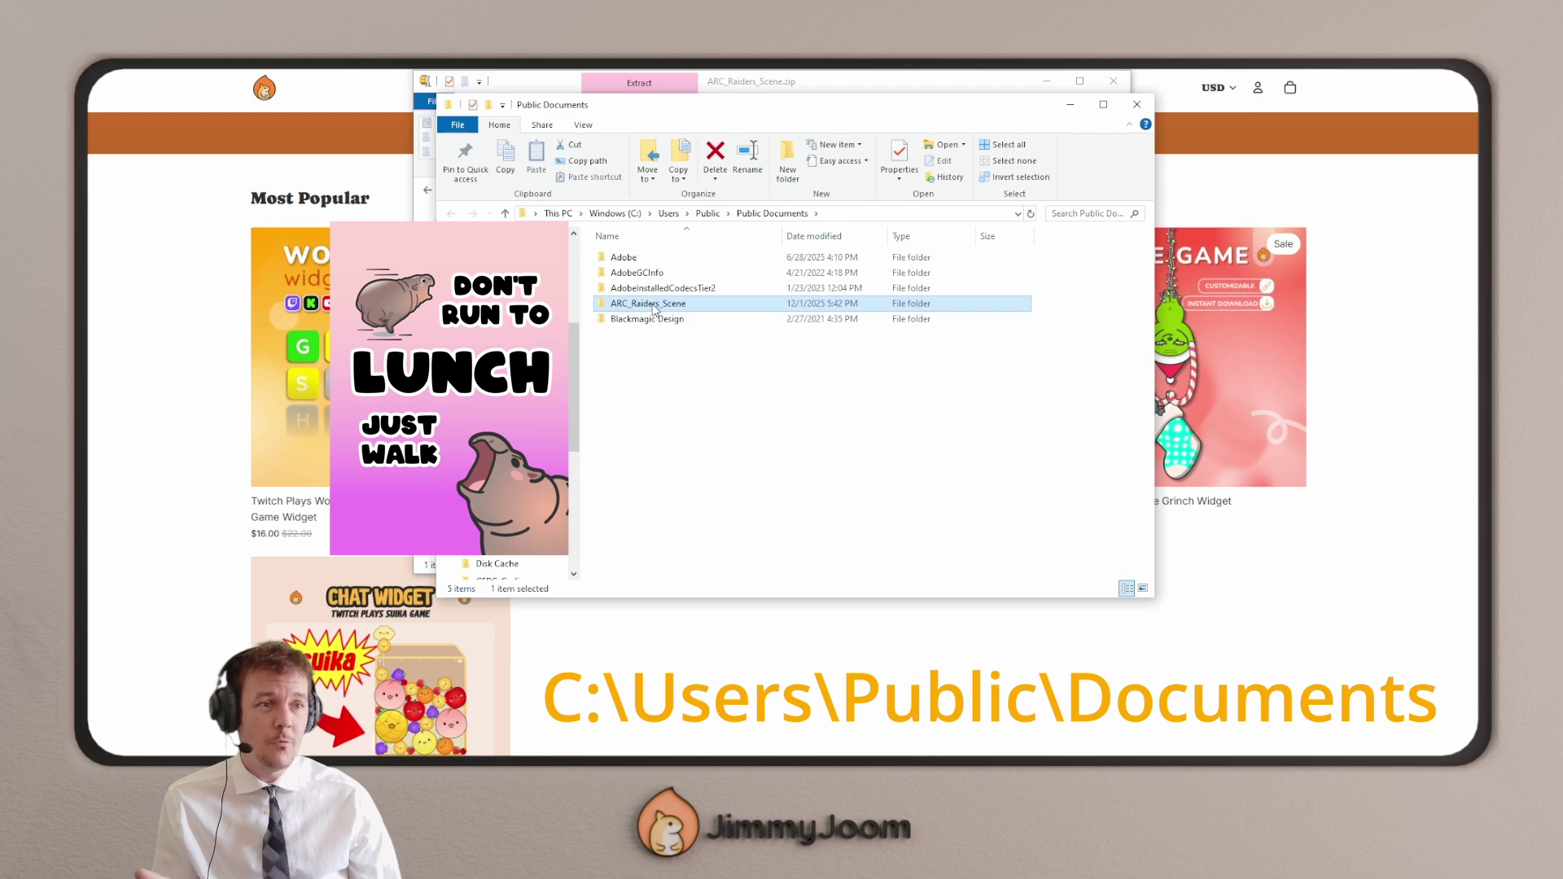
double_click(654, 306)
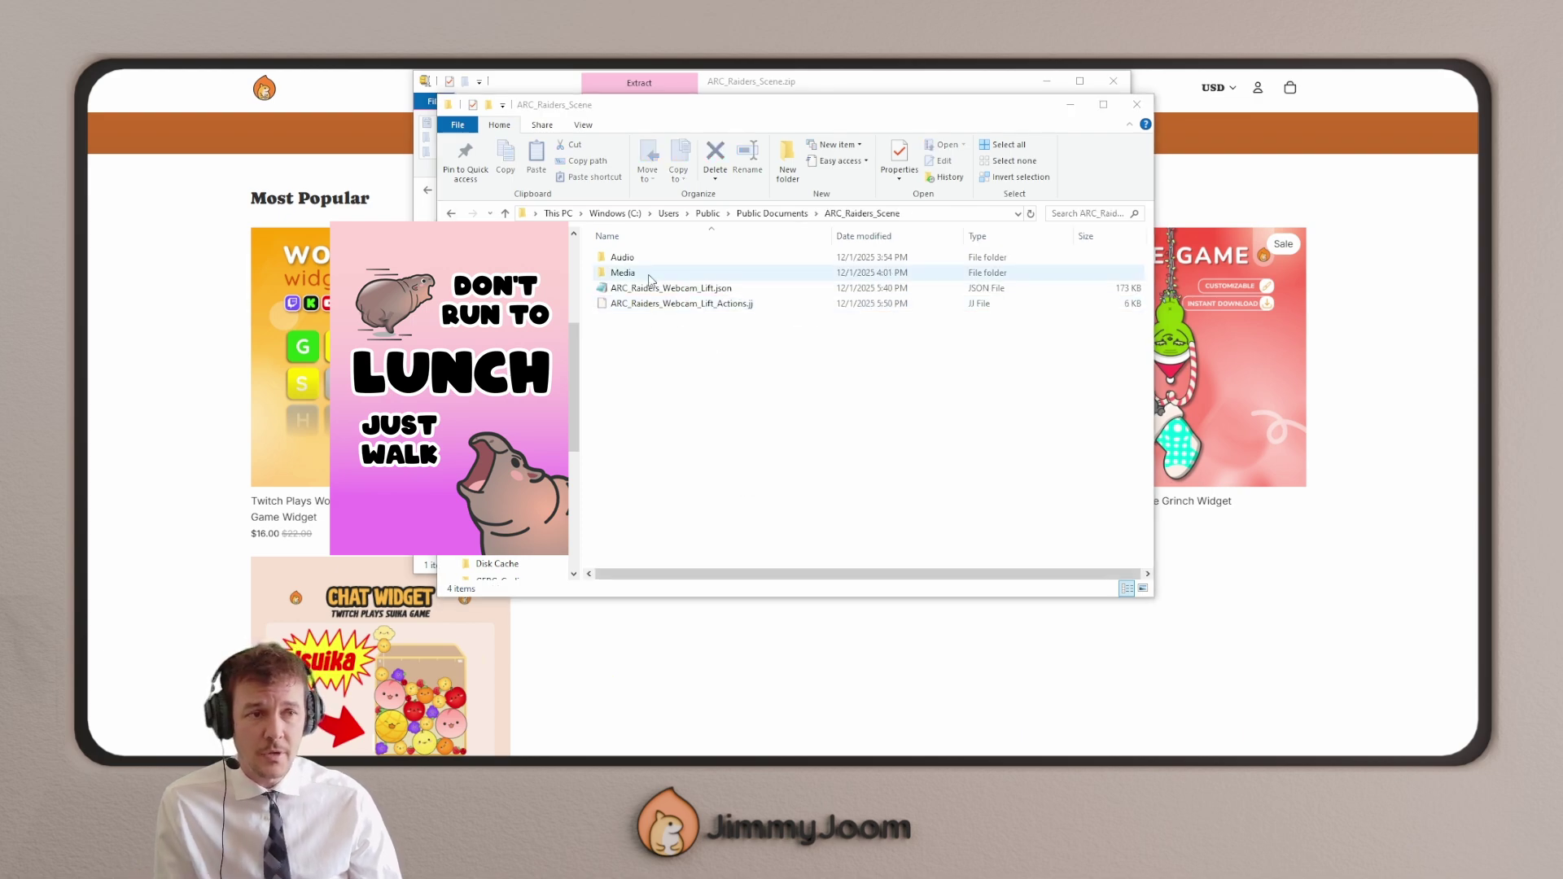
Step: Inspect the contents of the extracted Audio and Media folders, returning to ARC_Raiders_Scene after each
double_click(624, 258)
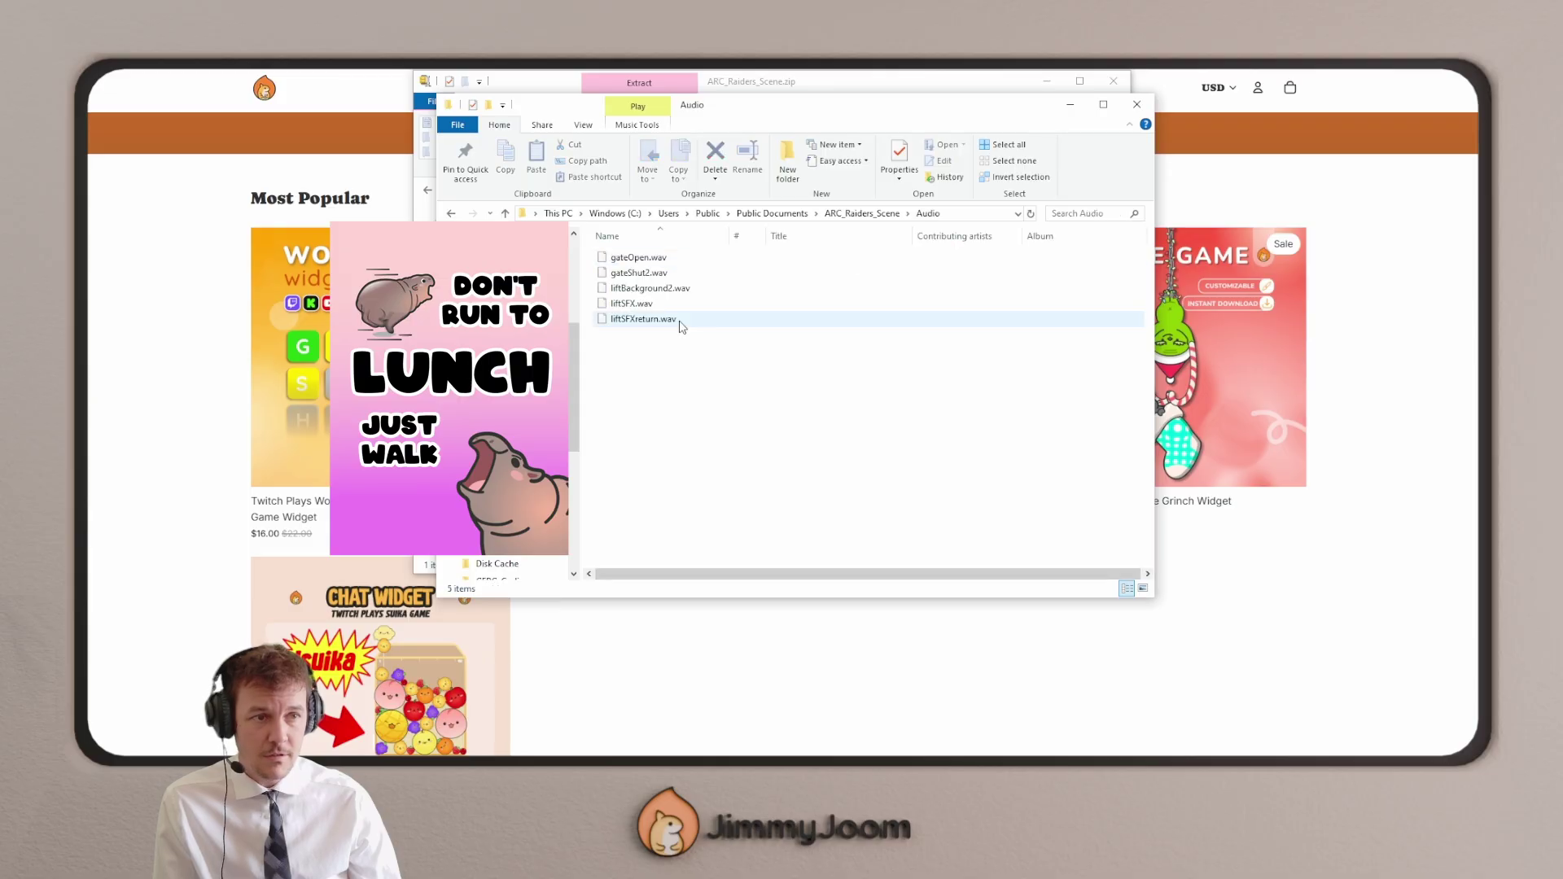
click(450, 213)
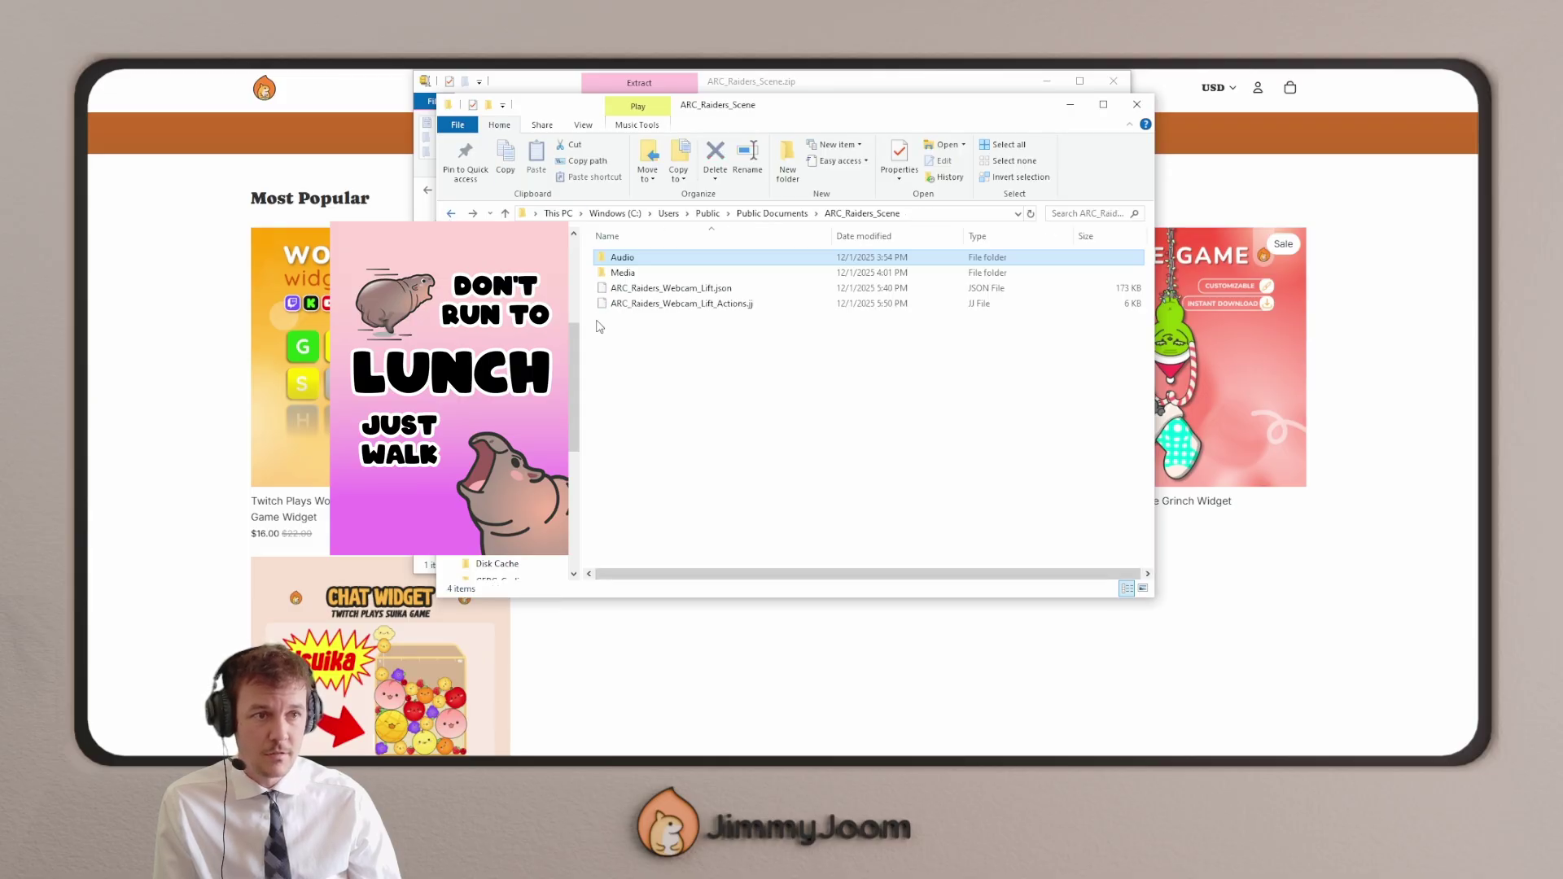
double_click(624, 274)
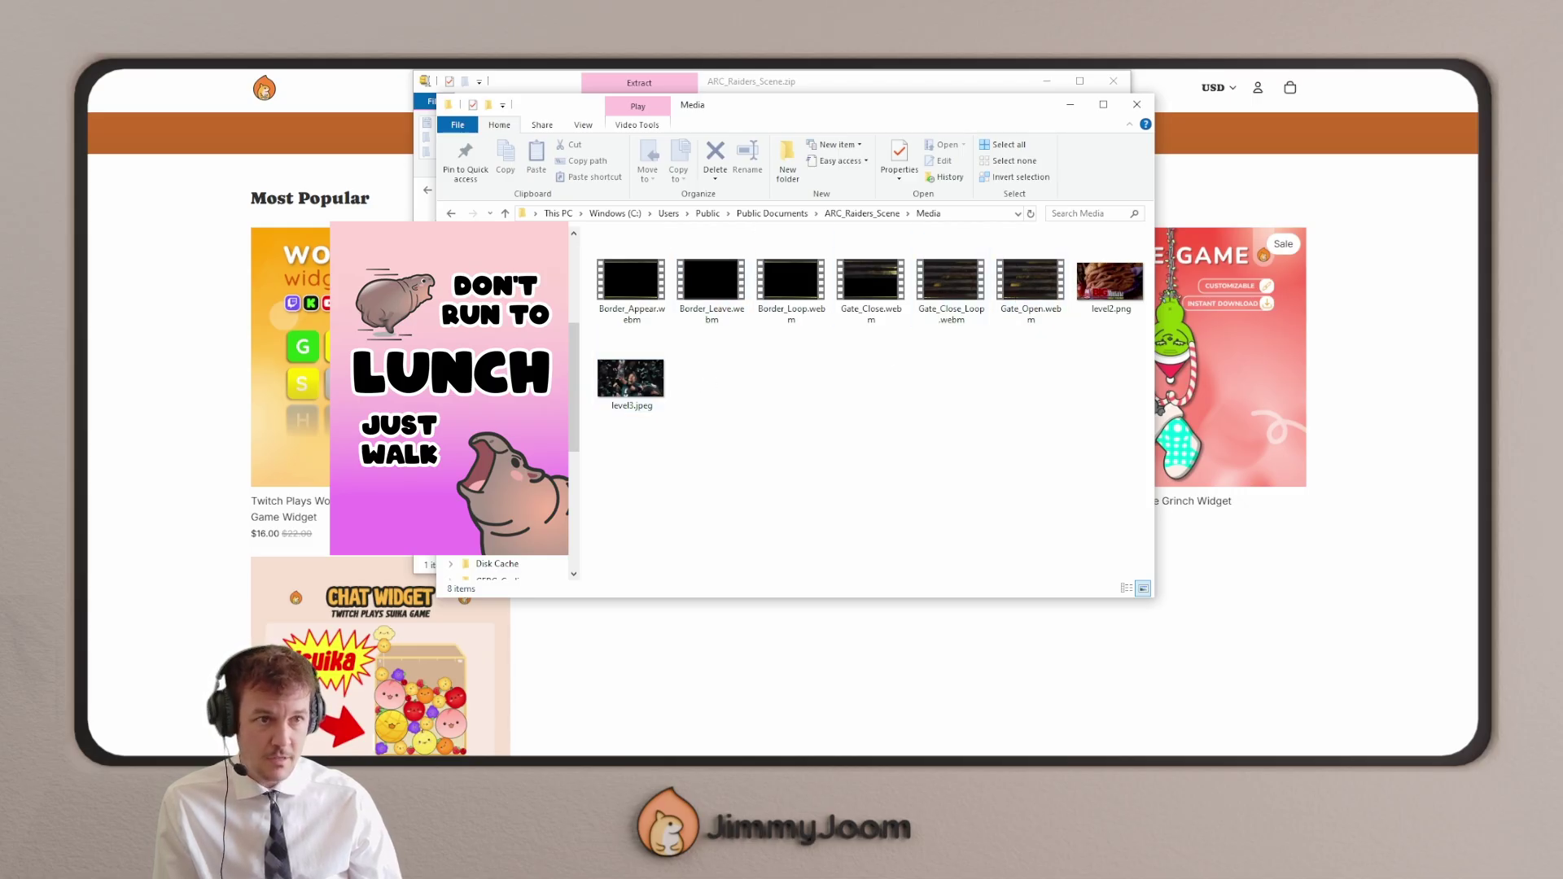
click(450, 213)
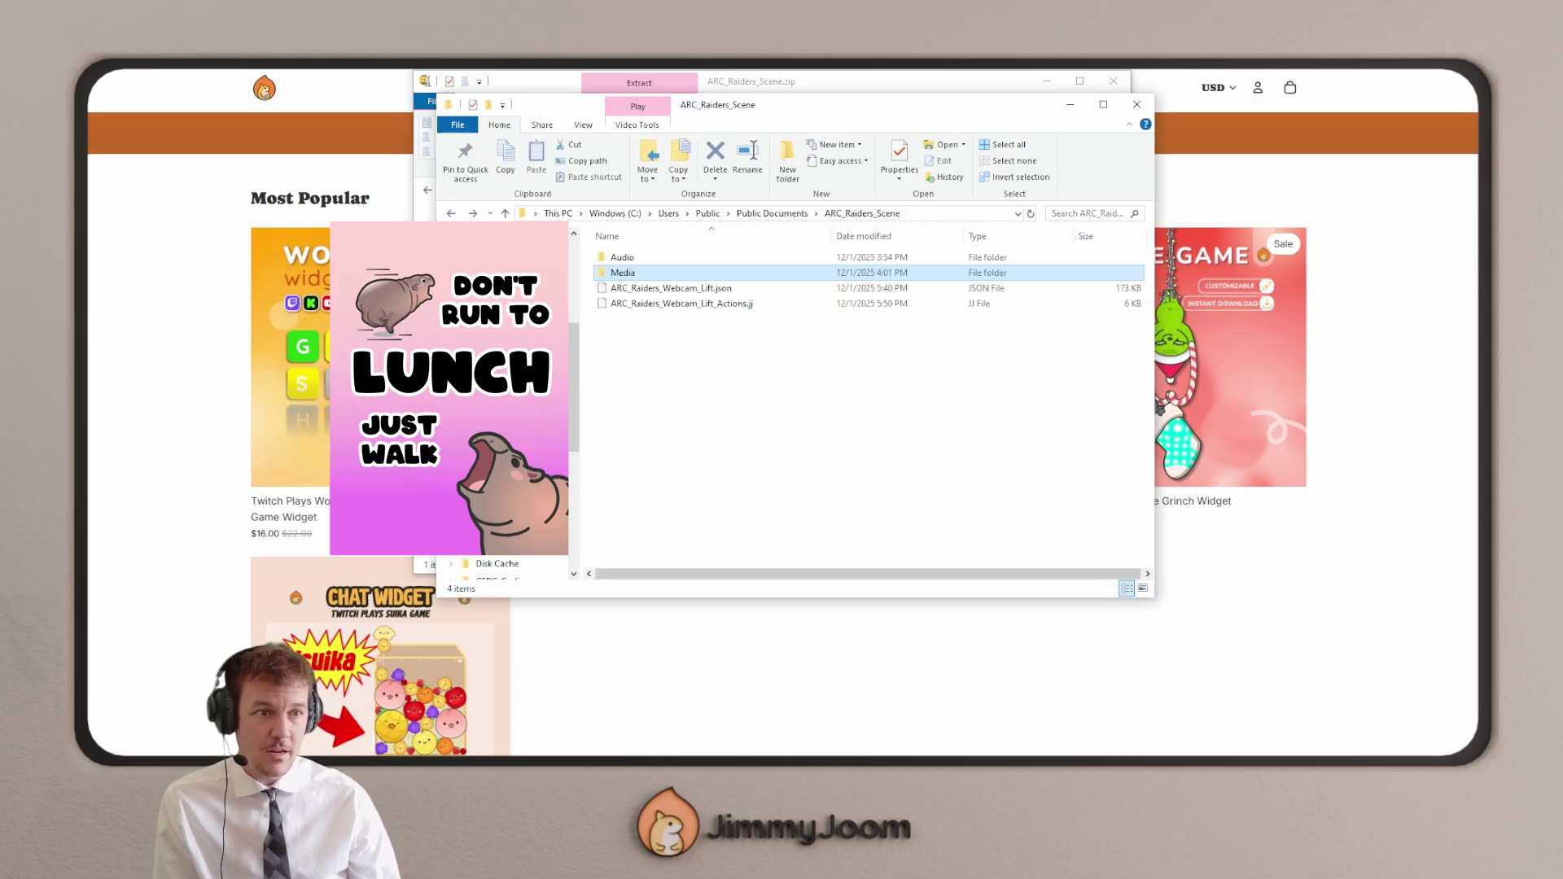
Step: Locate ARC_Raiders_Webcam_Lift.json and ARC_Raiders_Webcam_Lift_Actions.jj among the extracted files, leaving the JSON file selected
click(674, 289)
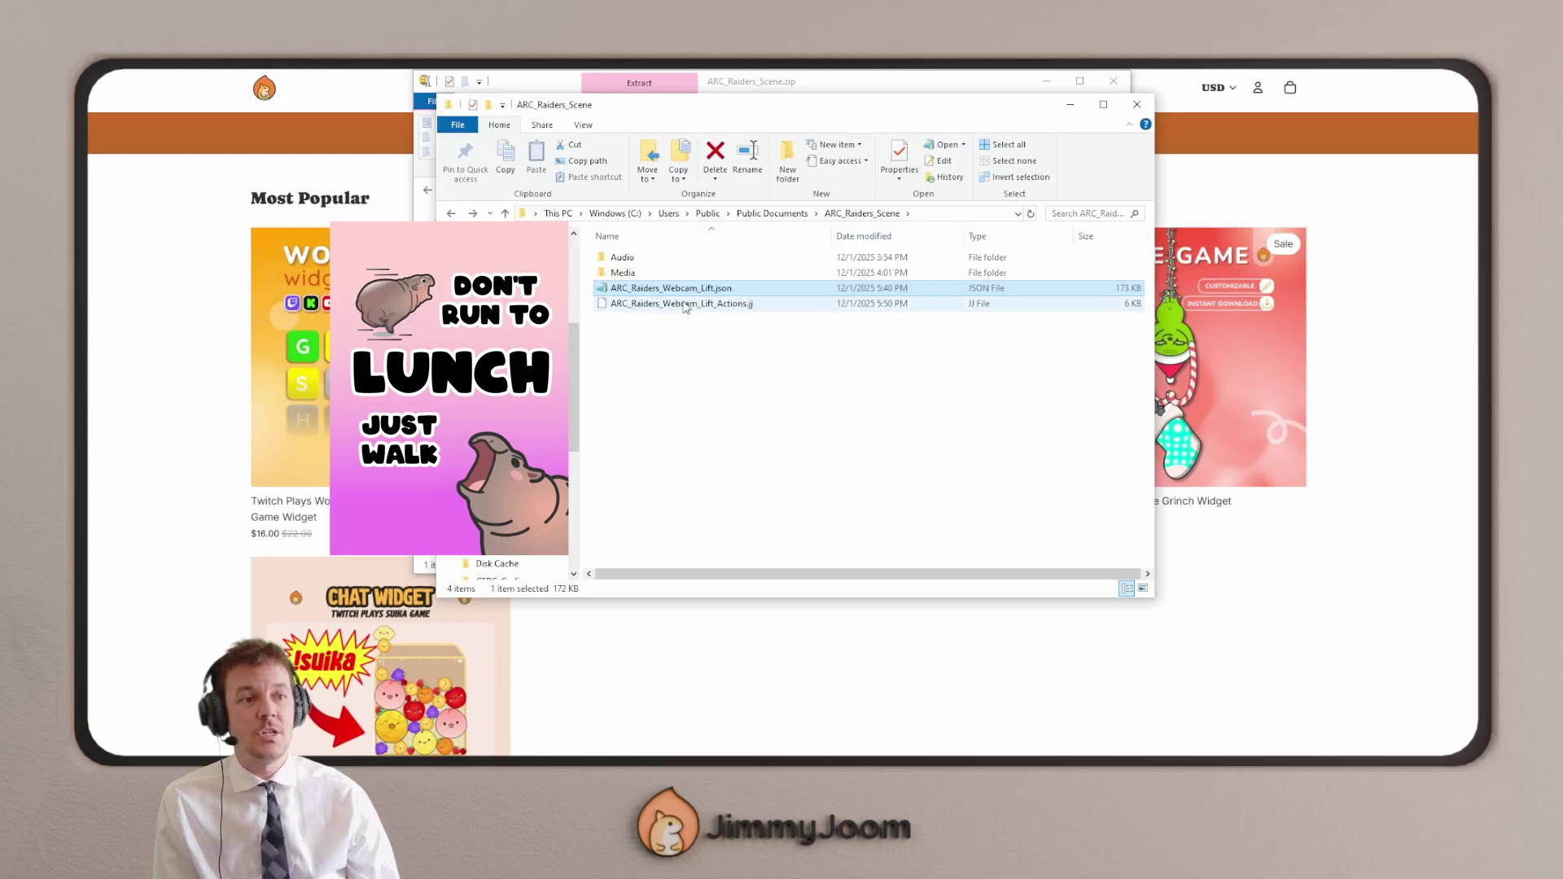
click(672, 306)
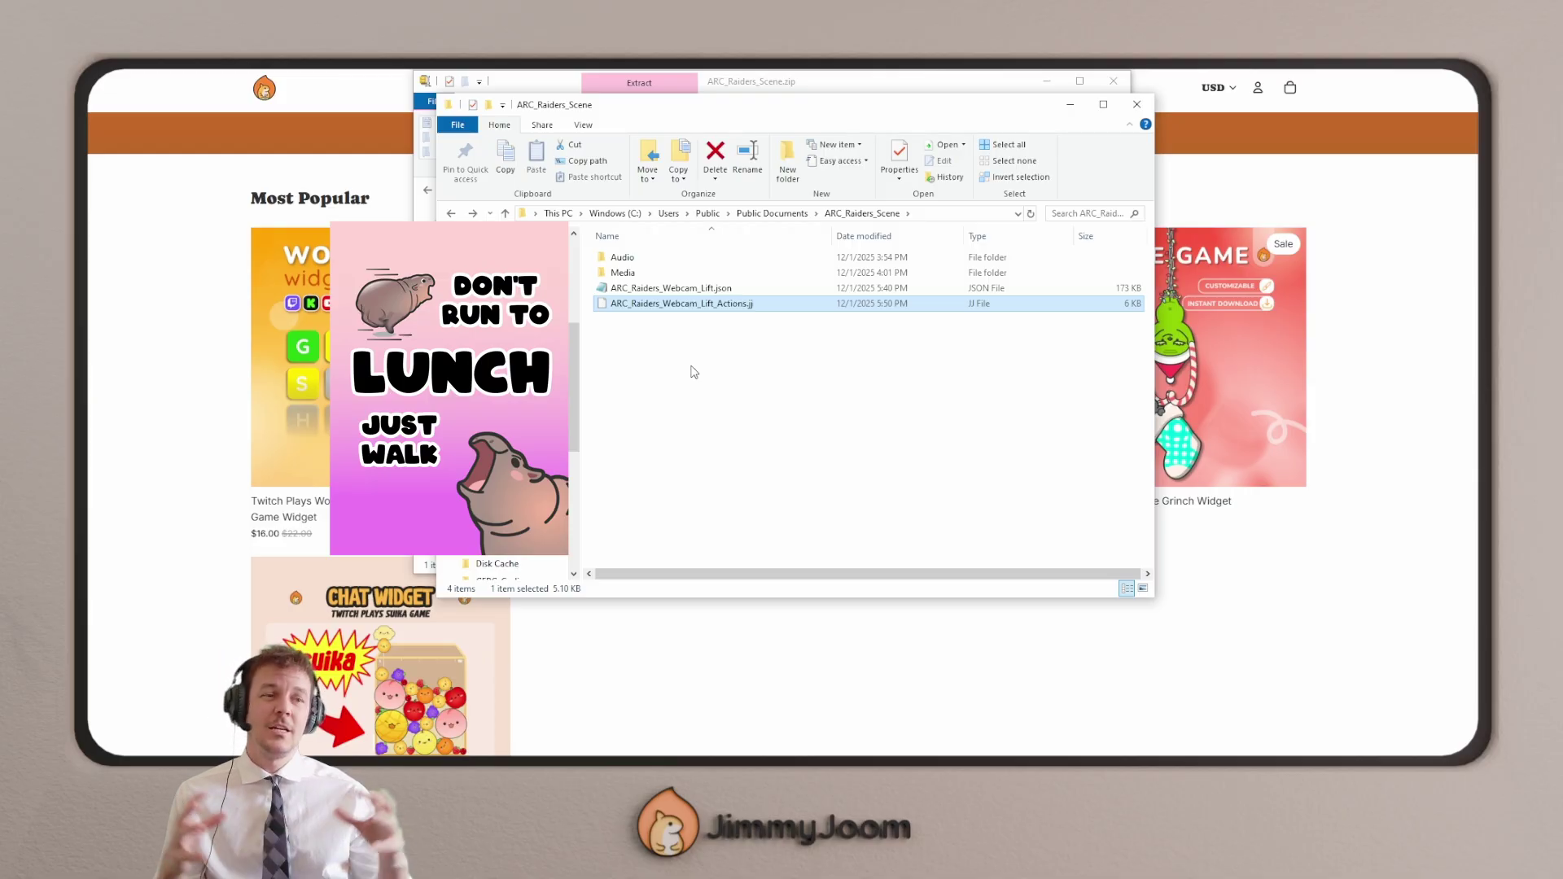
click(672, 288)
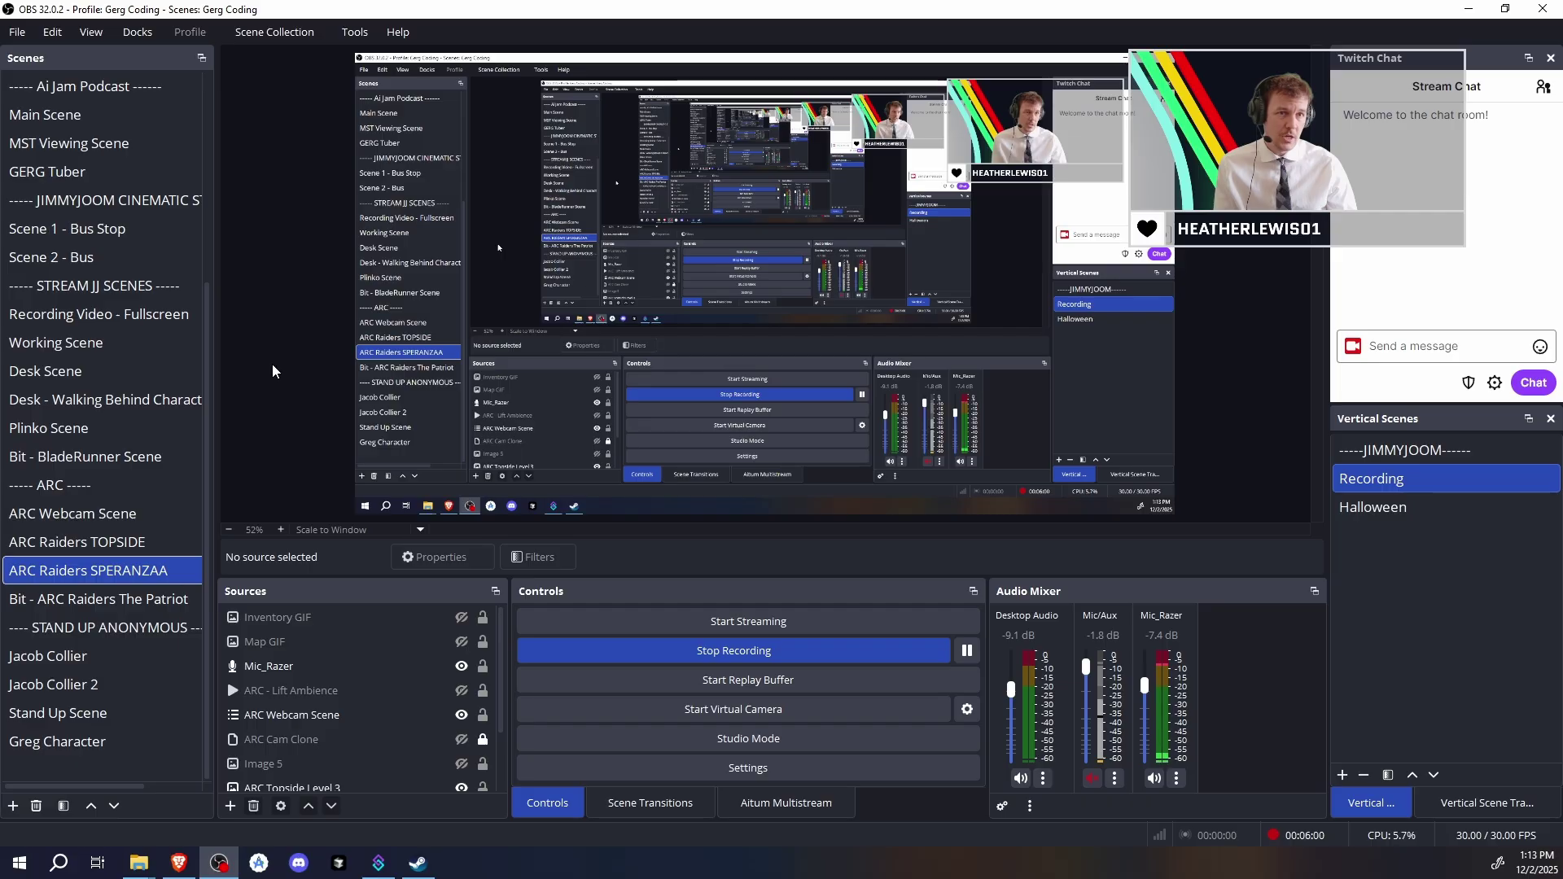
Step: Import ARC_Raiders_Webcam_Lift.json from Public Documents\ARC_Raiders_Scene as a scene collection
click(285, 36)
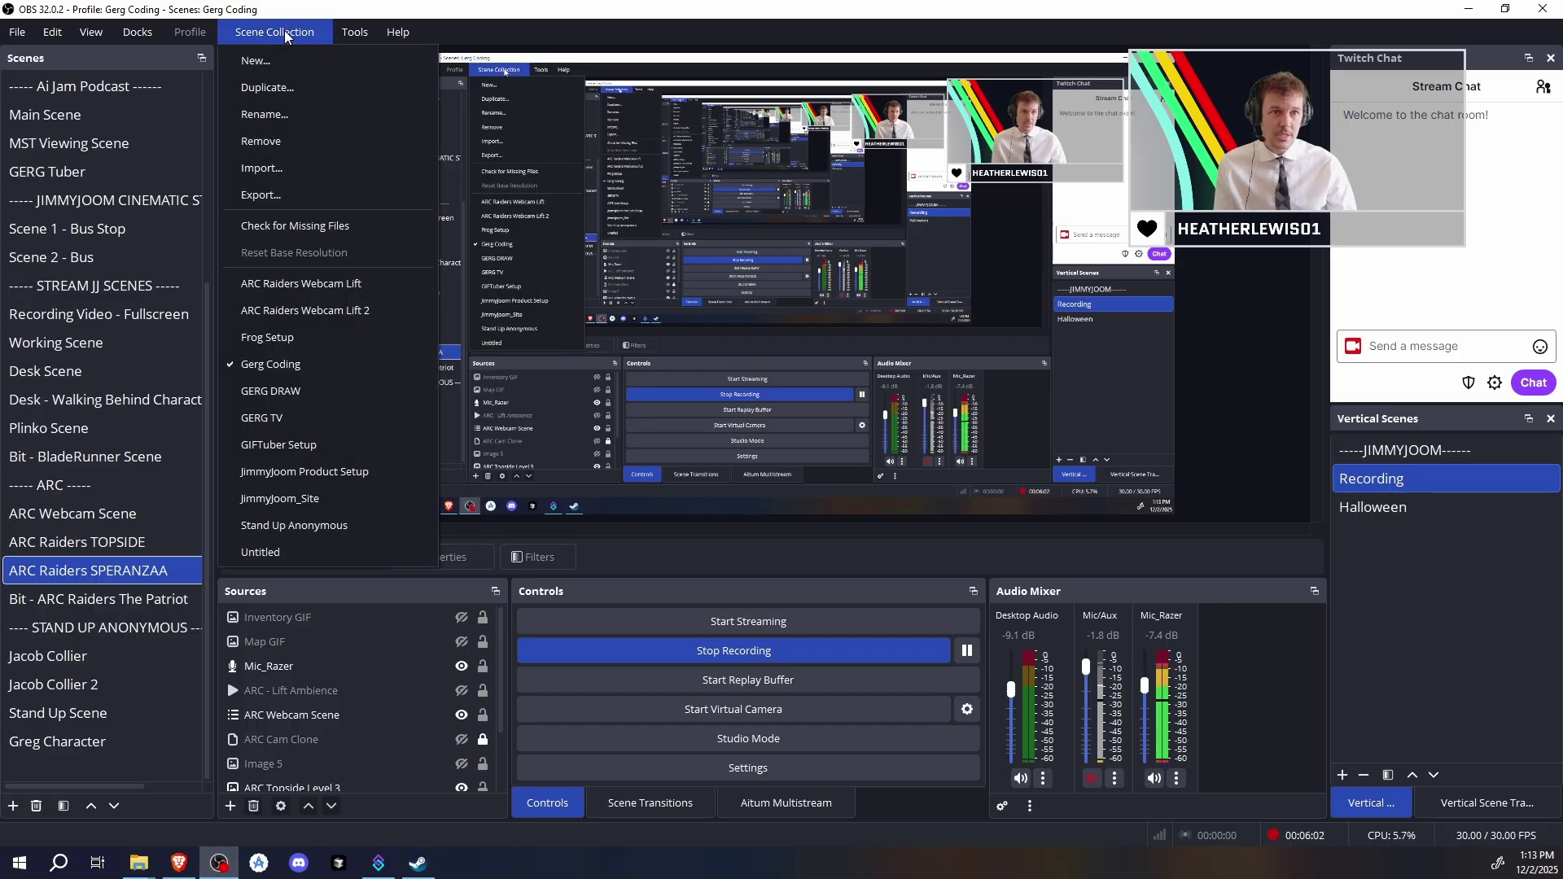
click(279, 174)
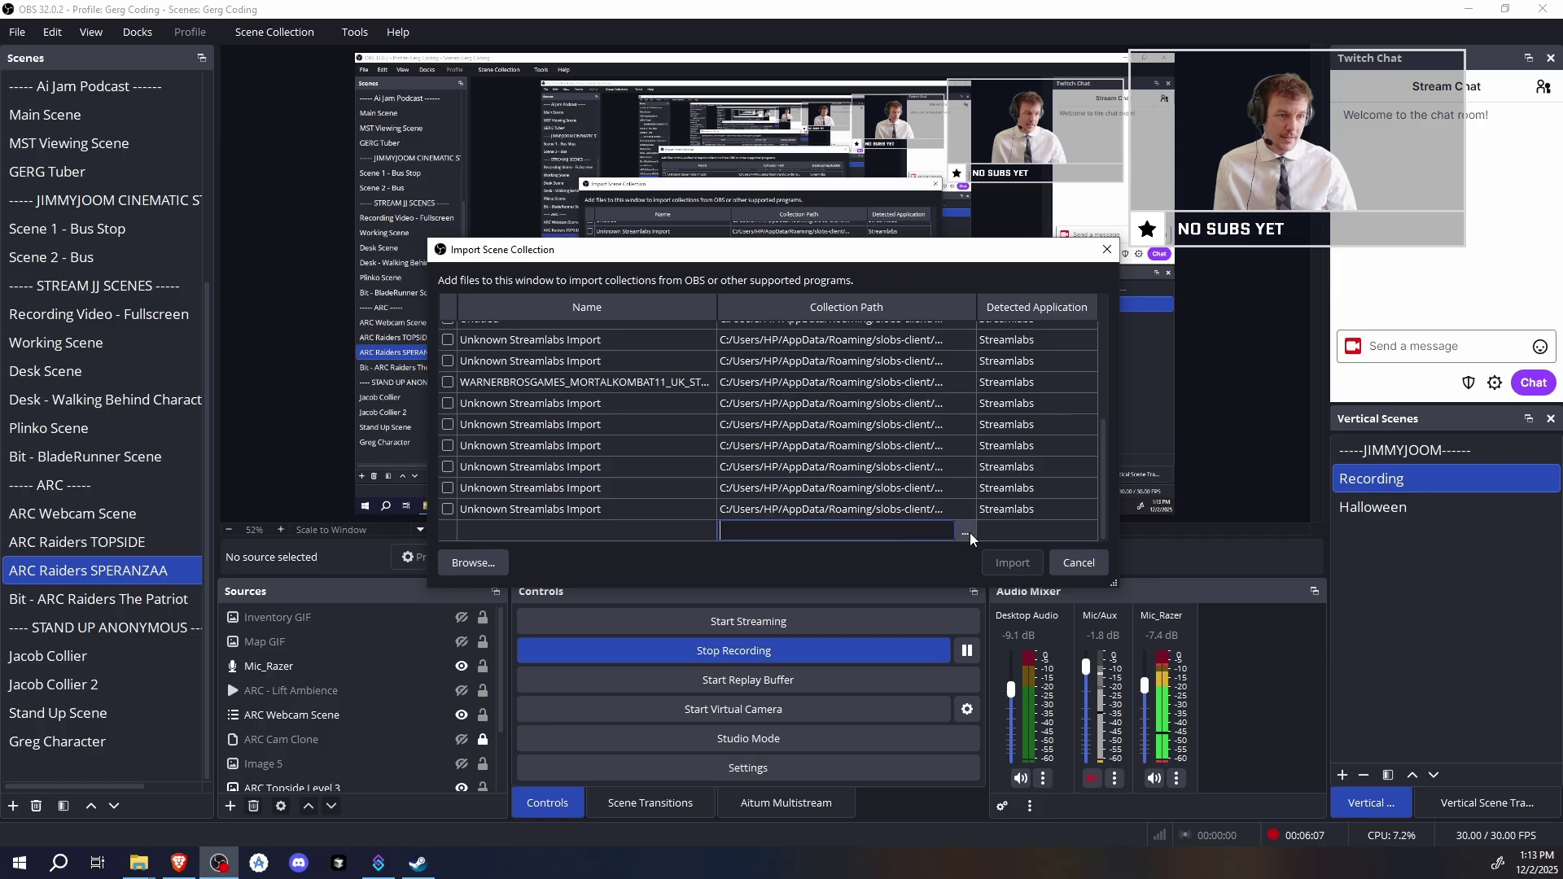
click(966, 534)
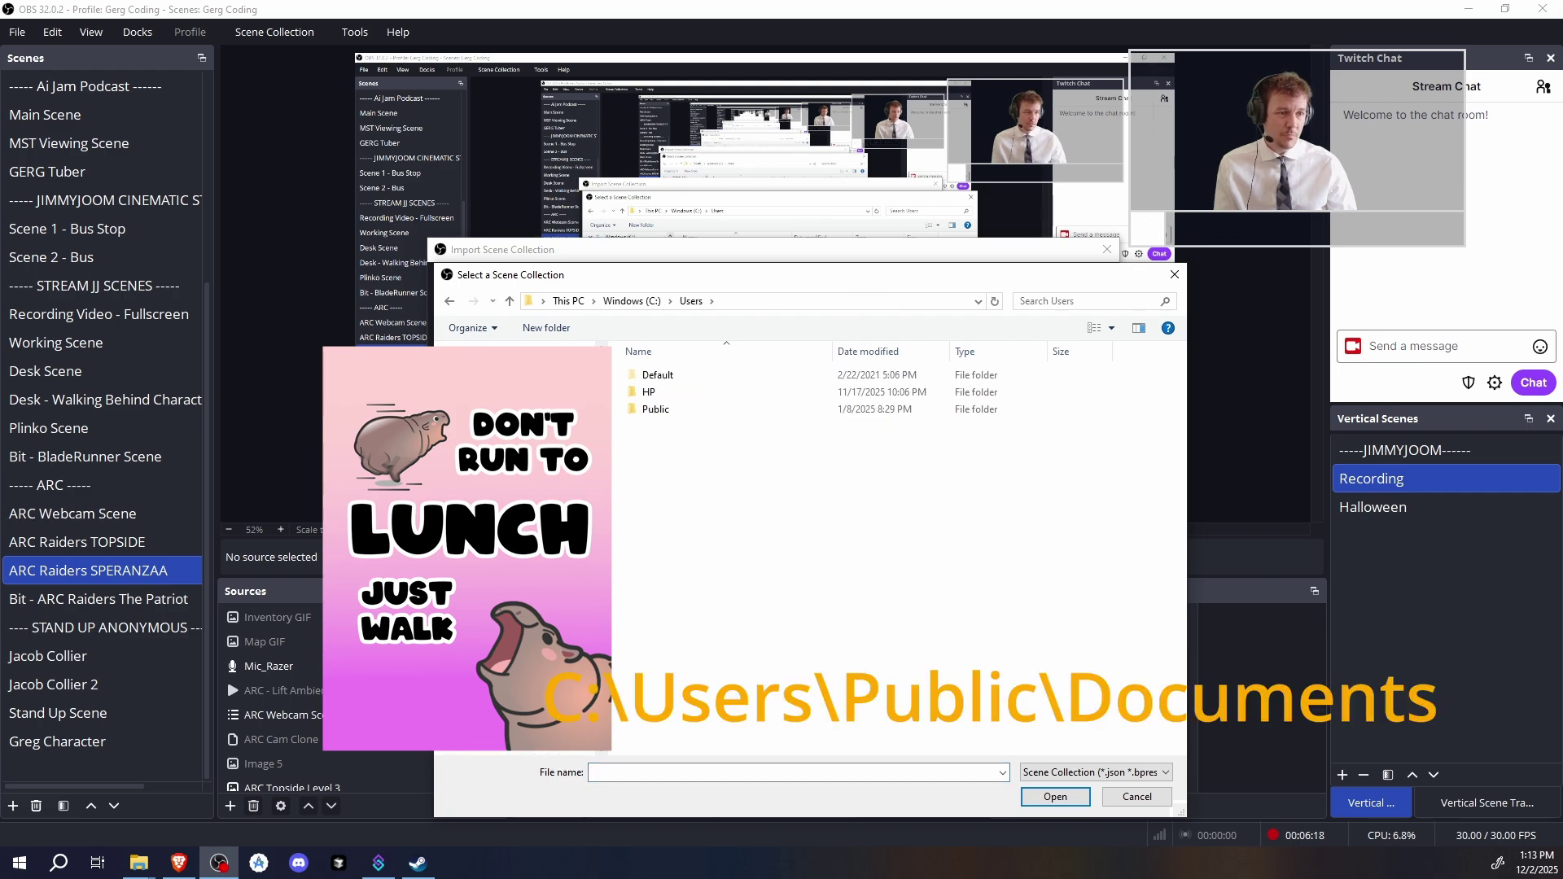
double_click(687, 411)
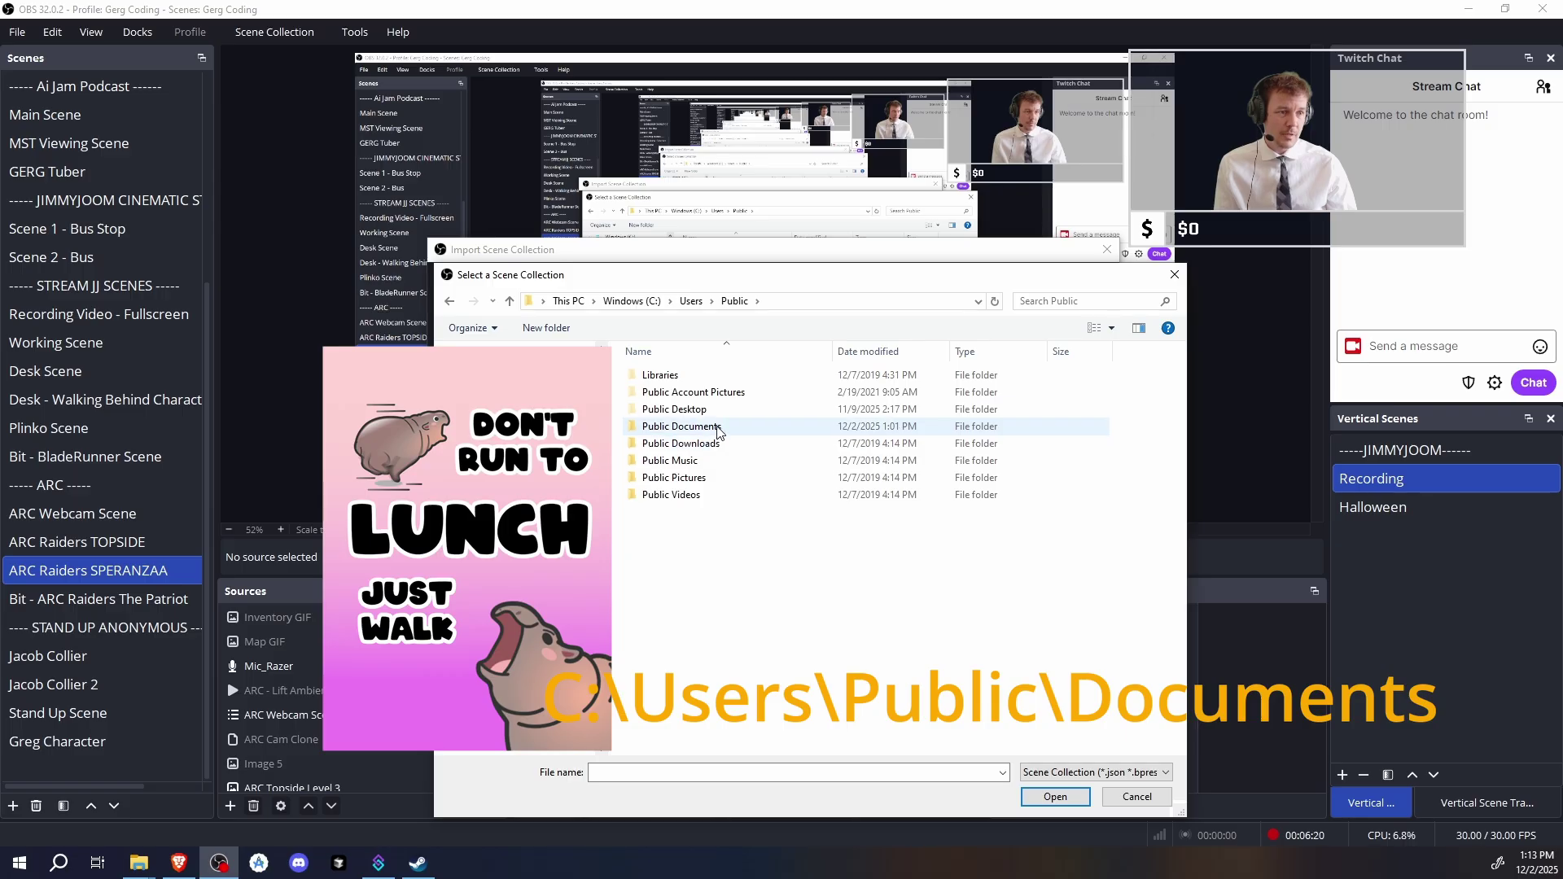
double_click(719, 427)
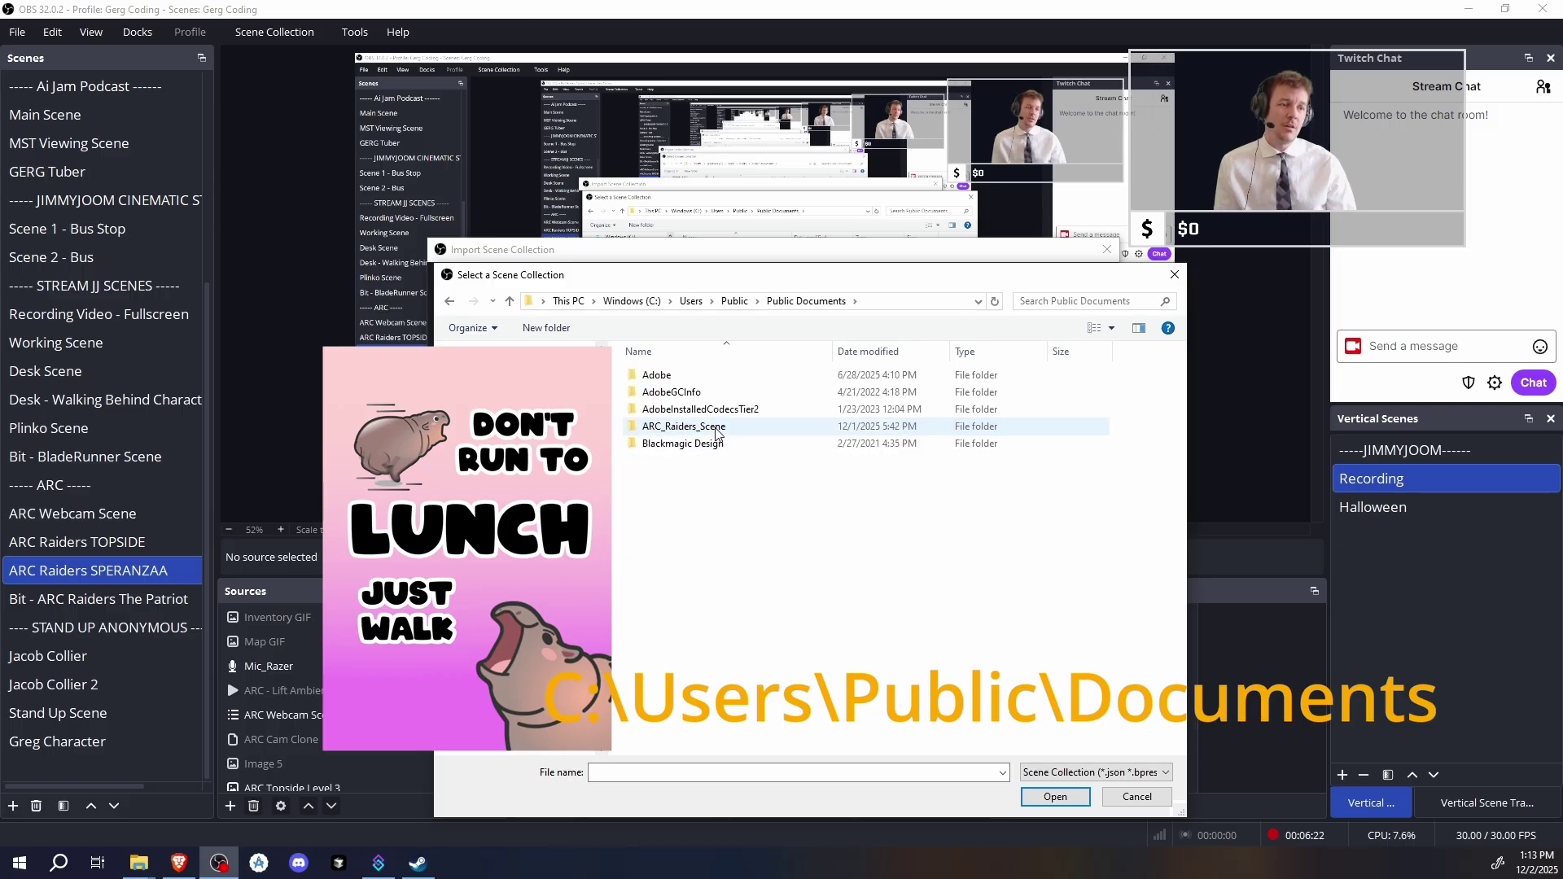
double_click(717, 428)
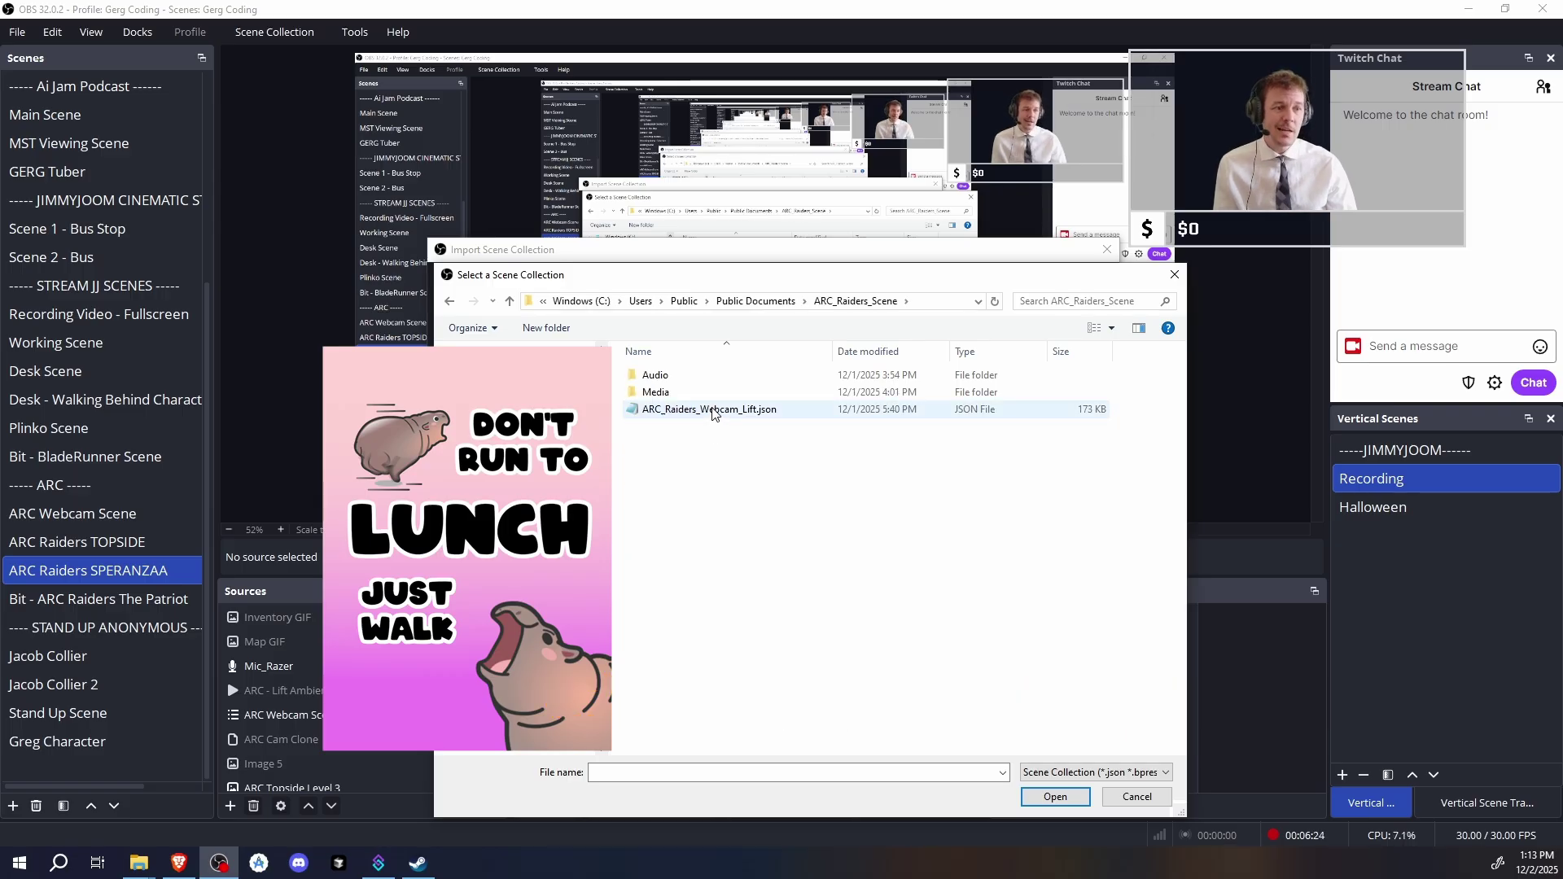
double_click(714, 410)
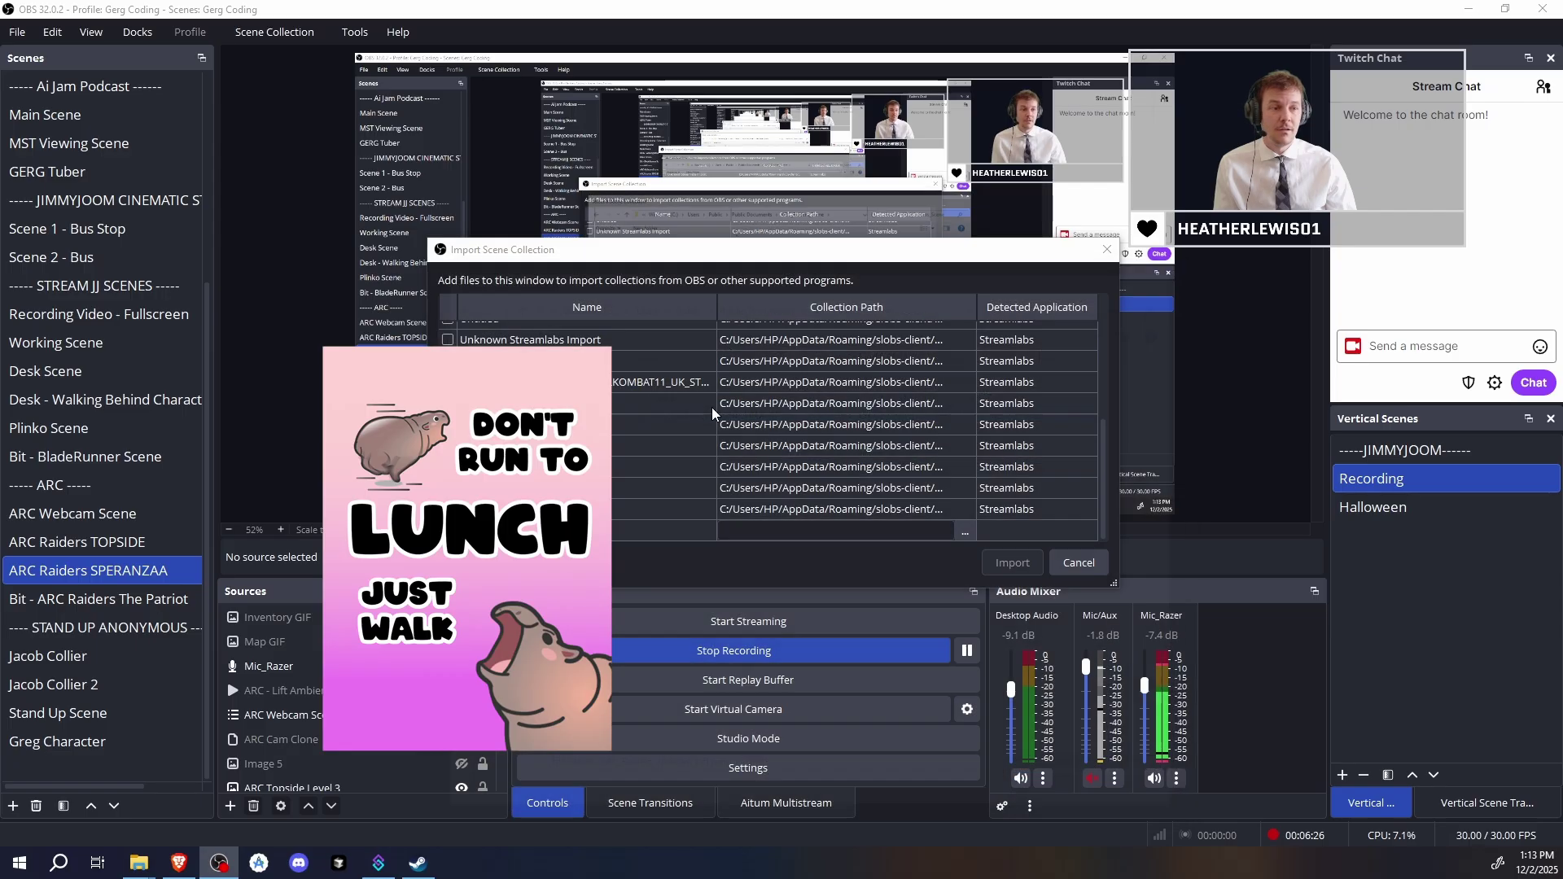
click(1012, 562)
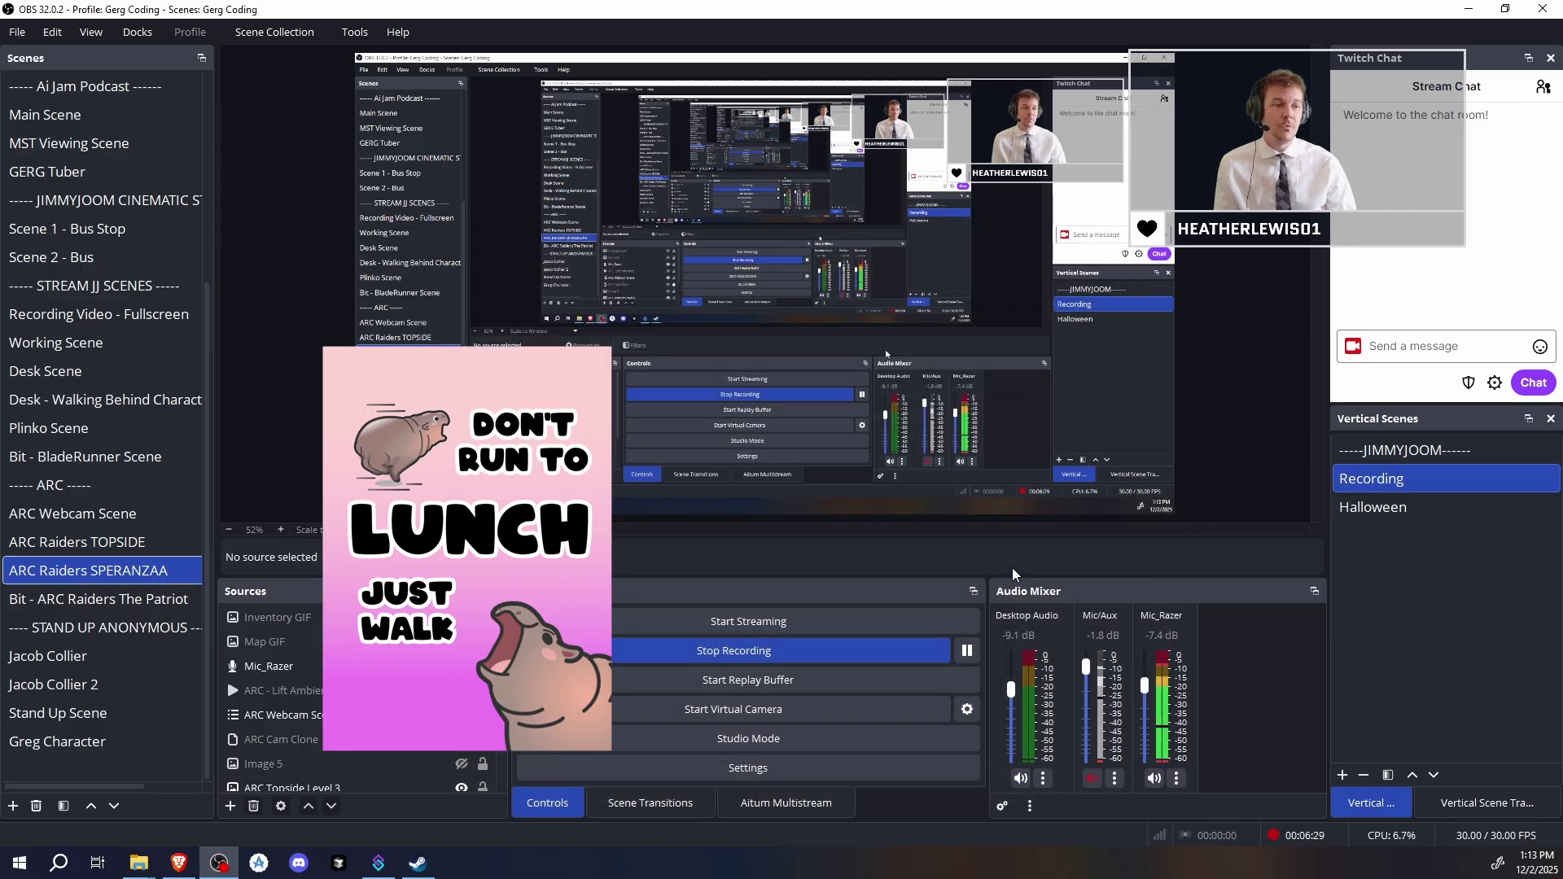
Step: Switch to the imported ARC Raiders Webcam Lift 3 scene collection and select the ARC Raiders Webcam source in ARC Webcam Scene
click(274, 31)
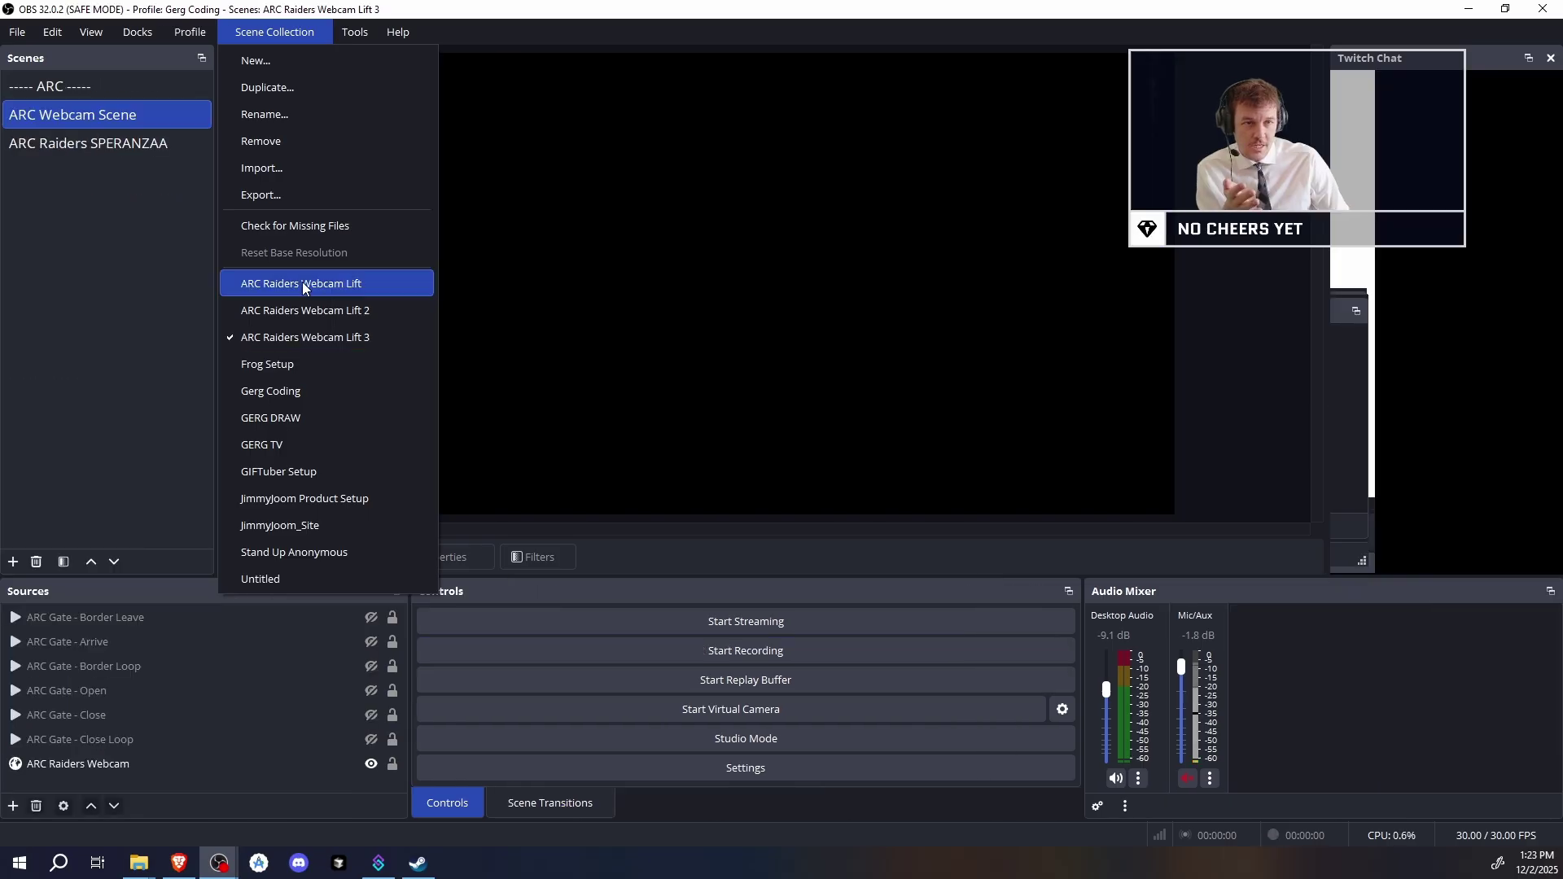
click(108, 120)
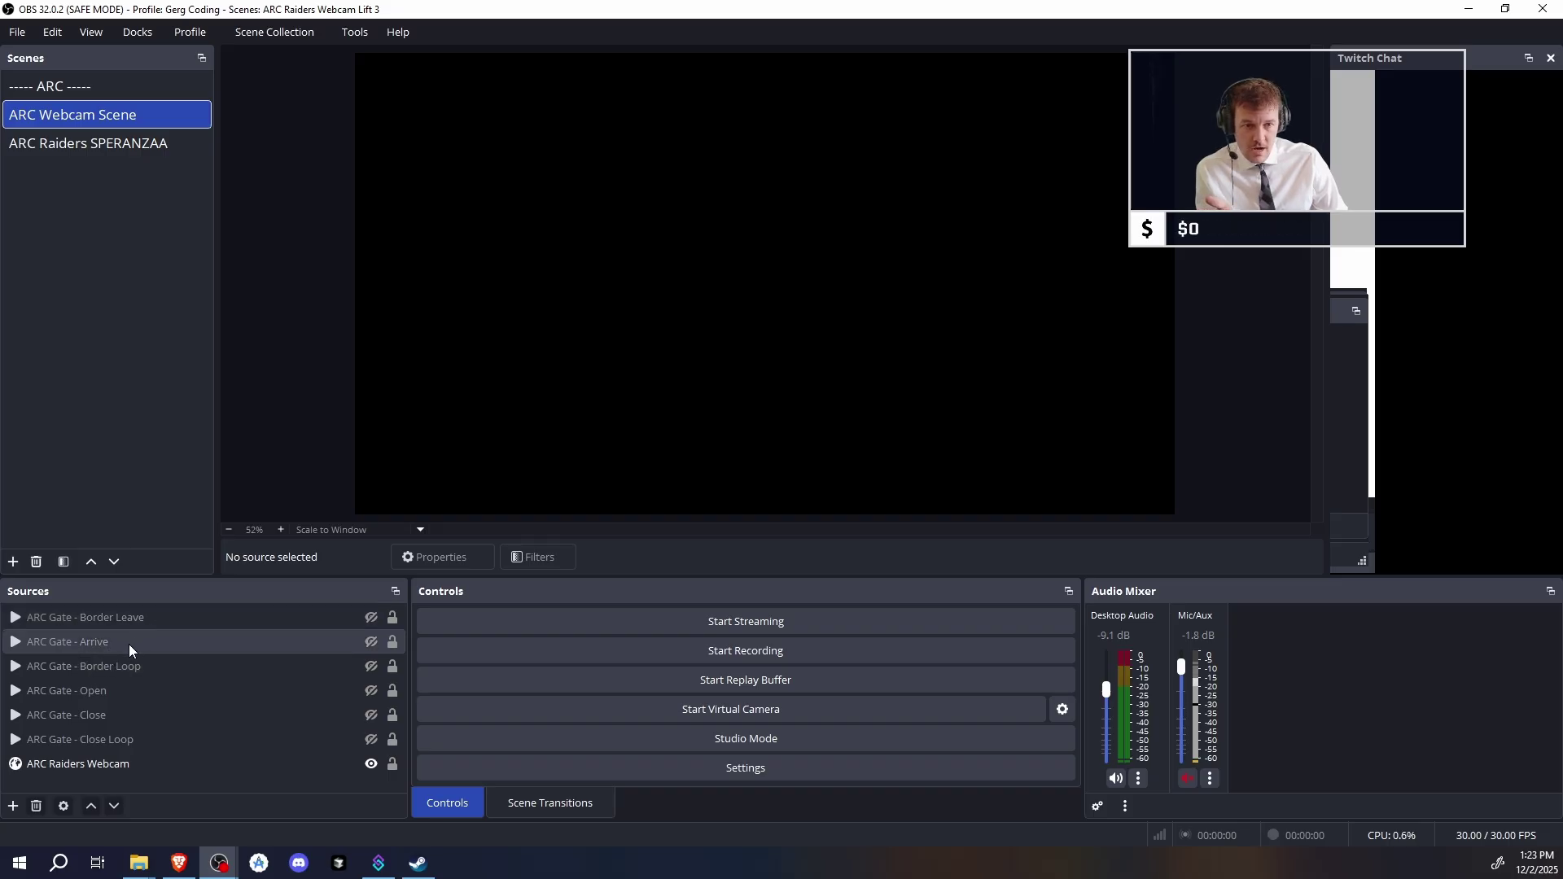
click(145, 764)
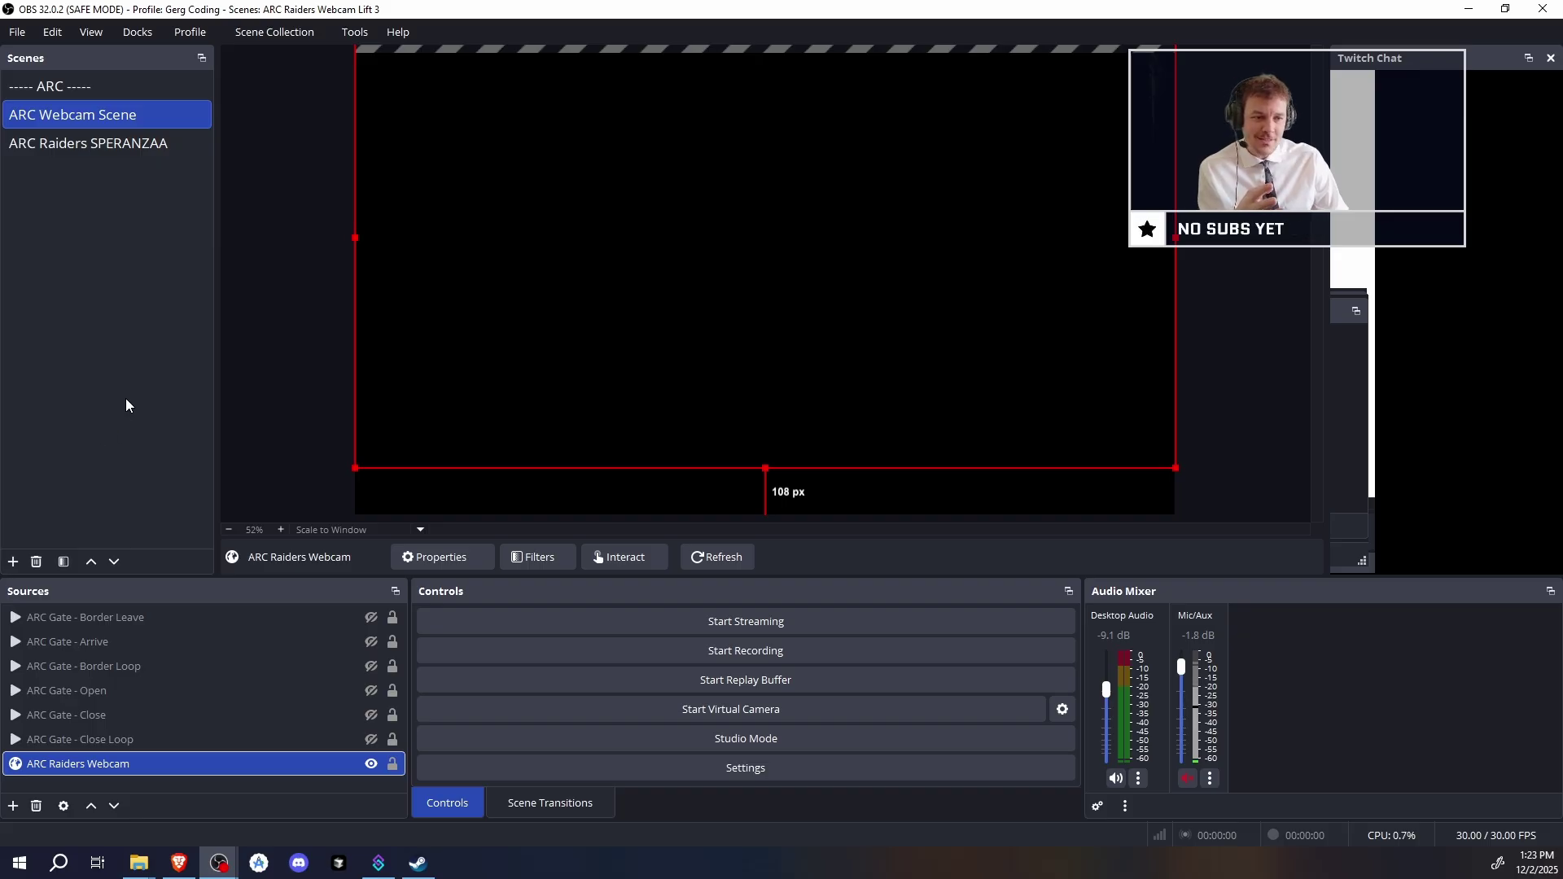
click(140, 235)
Step: Examine the ARC Topside Level 3 and Level 2 images and the GAME display capture properties in the ARC Raiders SPERANZAA scene
click(167, 143)
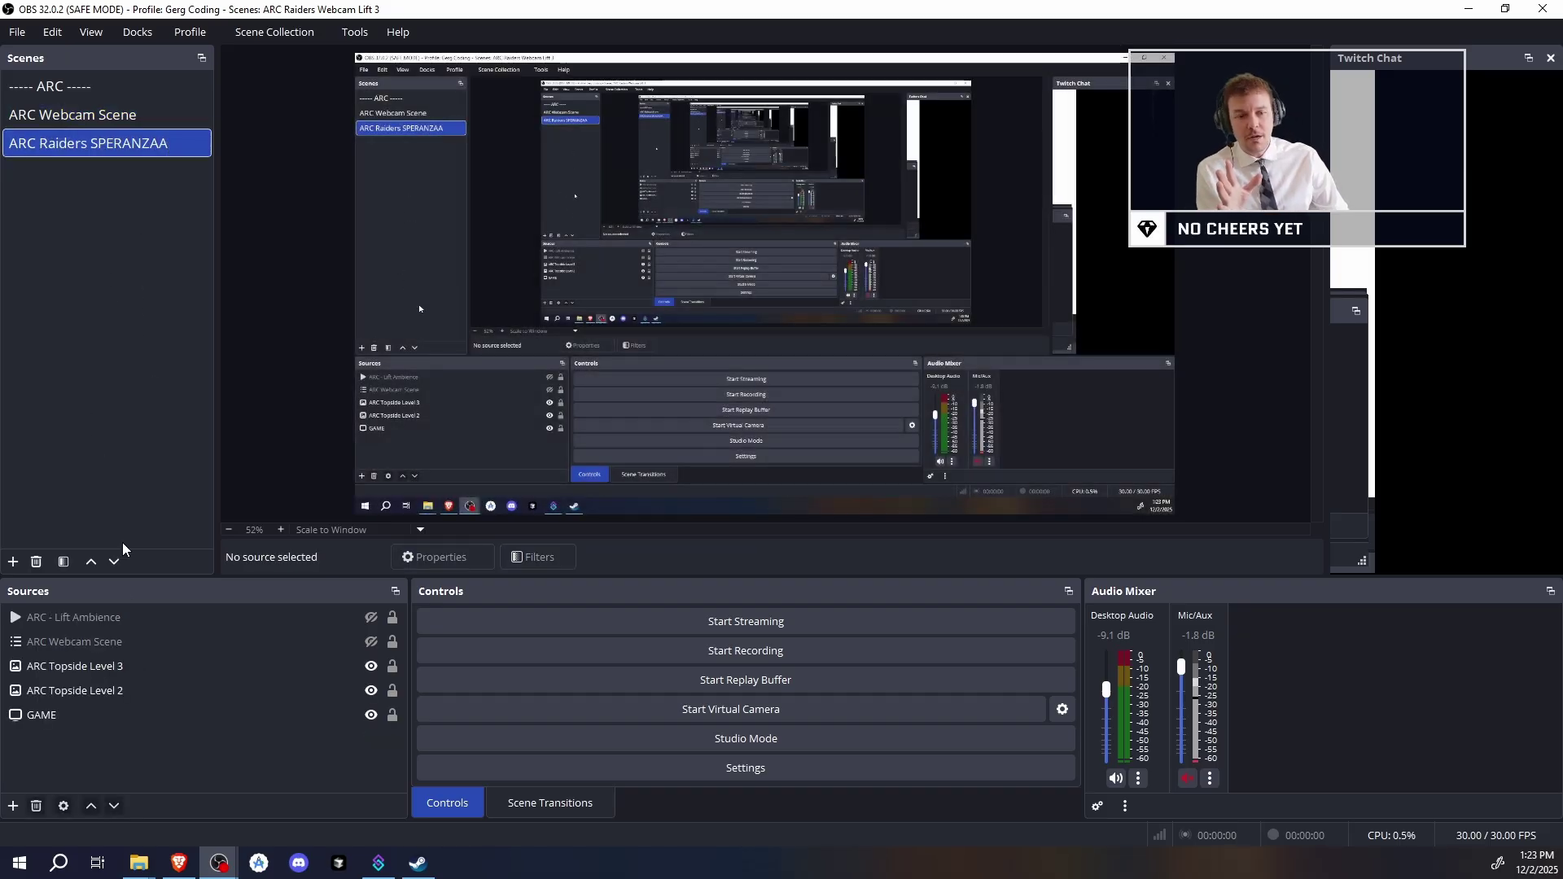
click(116, 666)
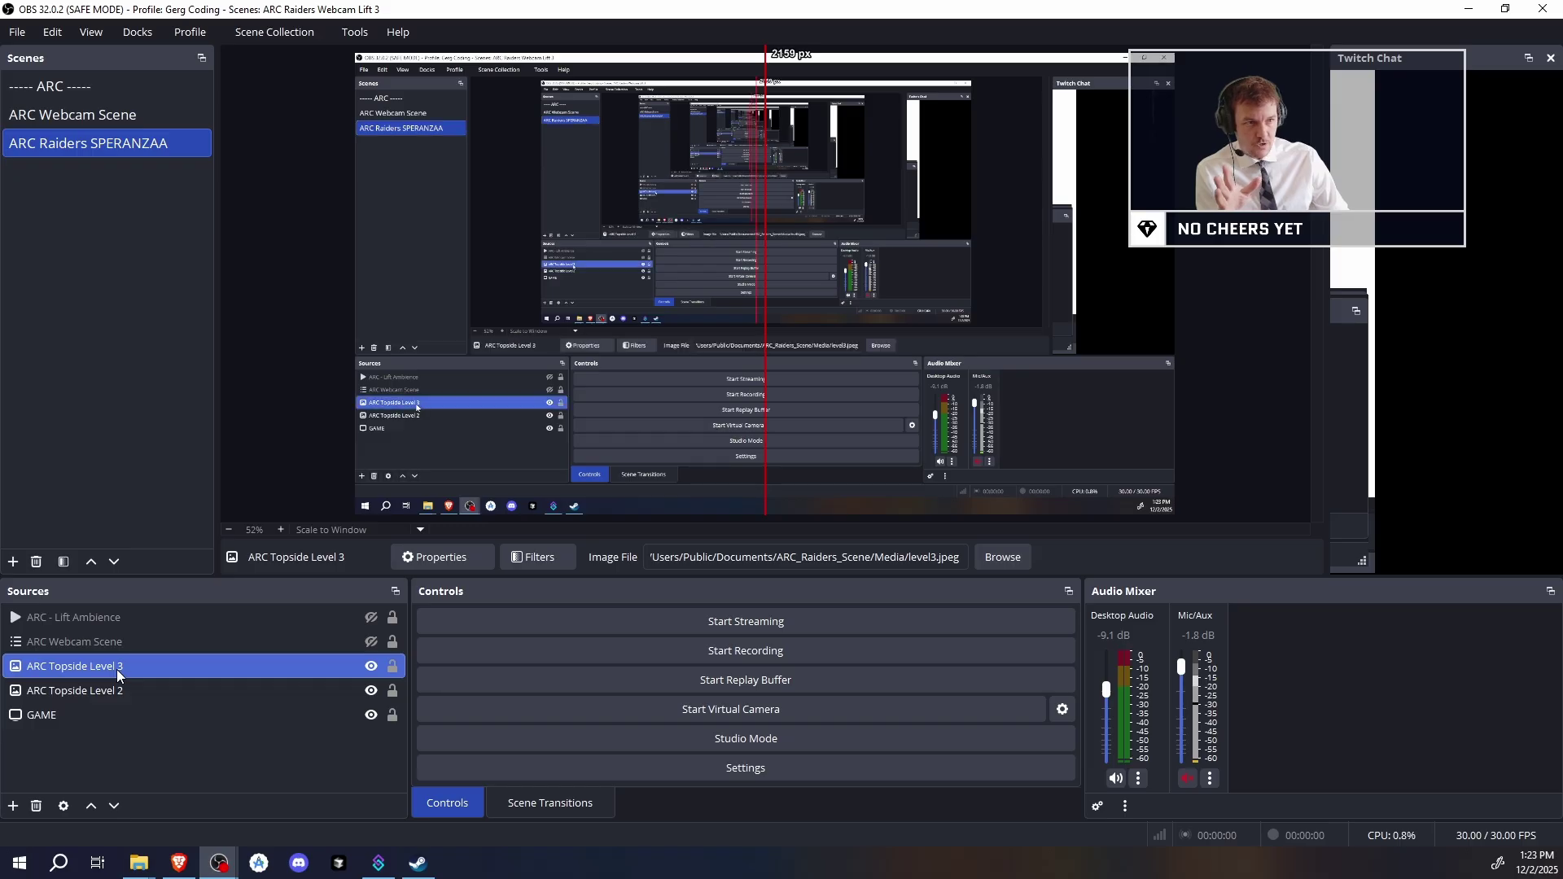
click(116, 691)
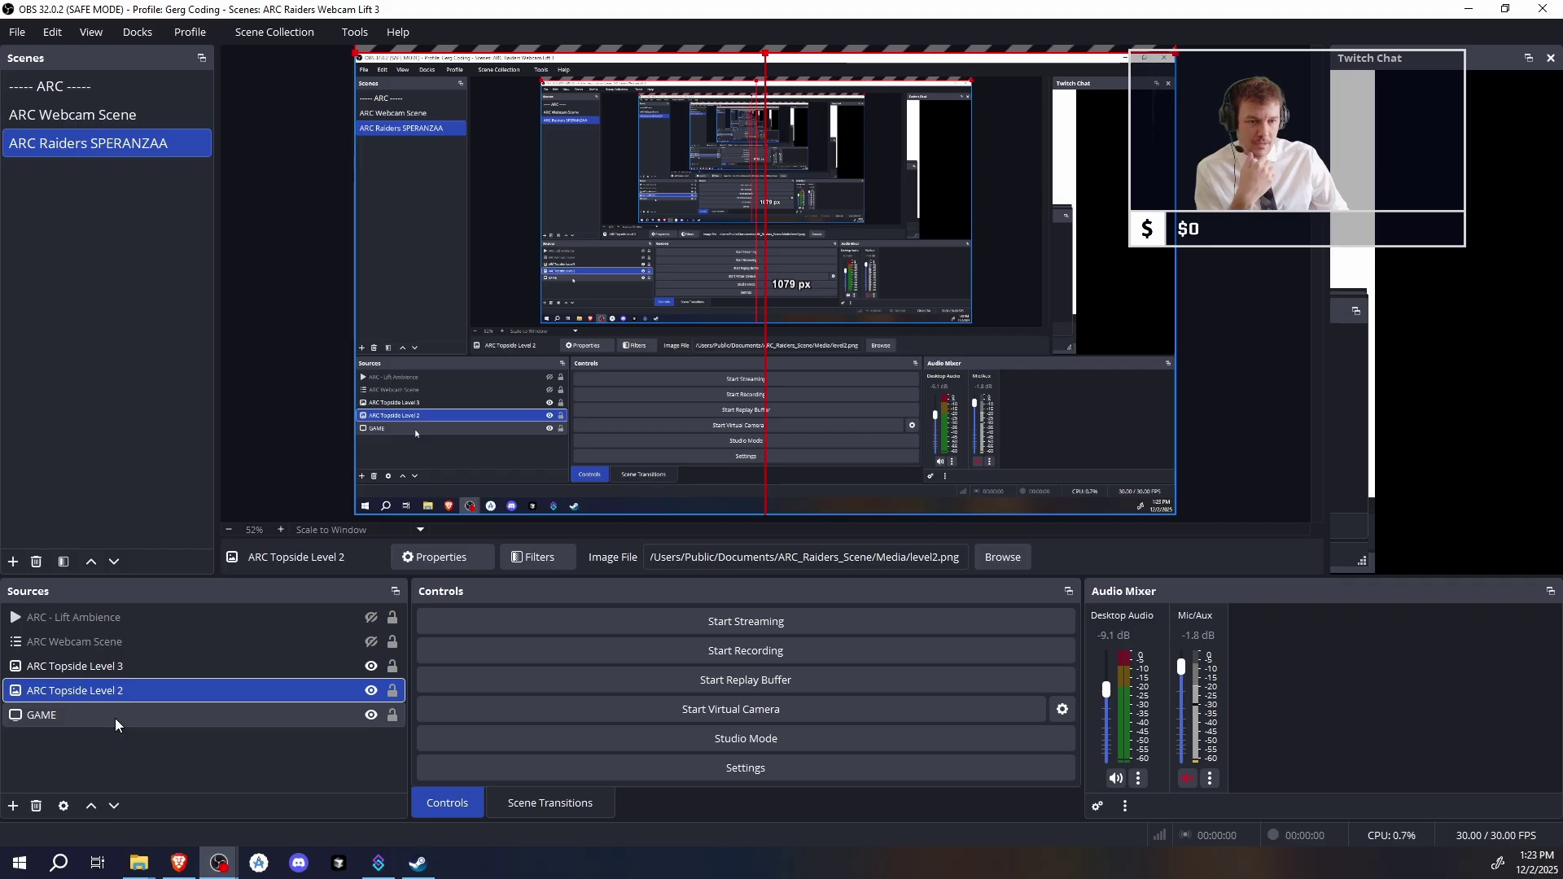
click(115, 718)
double_click(113, 719)
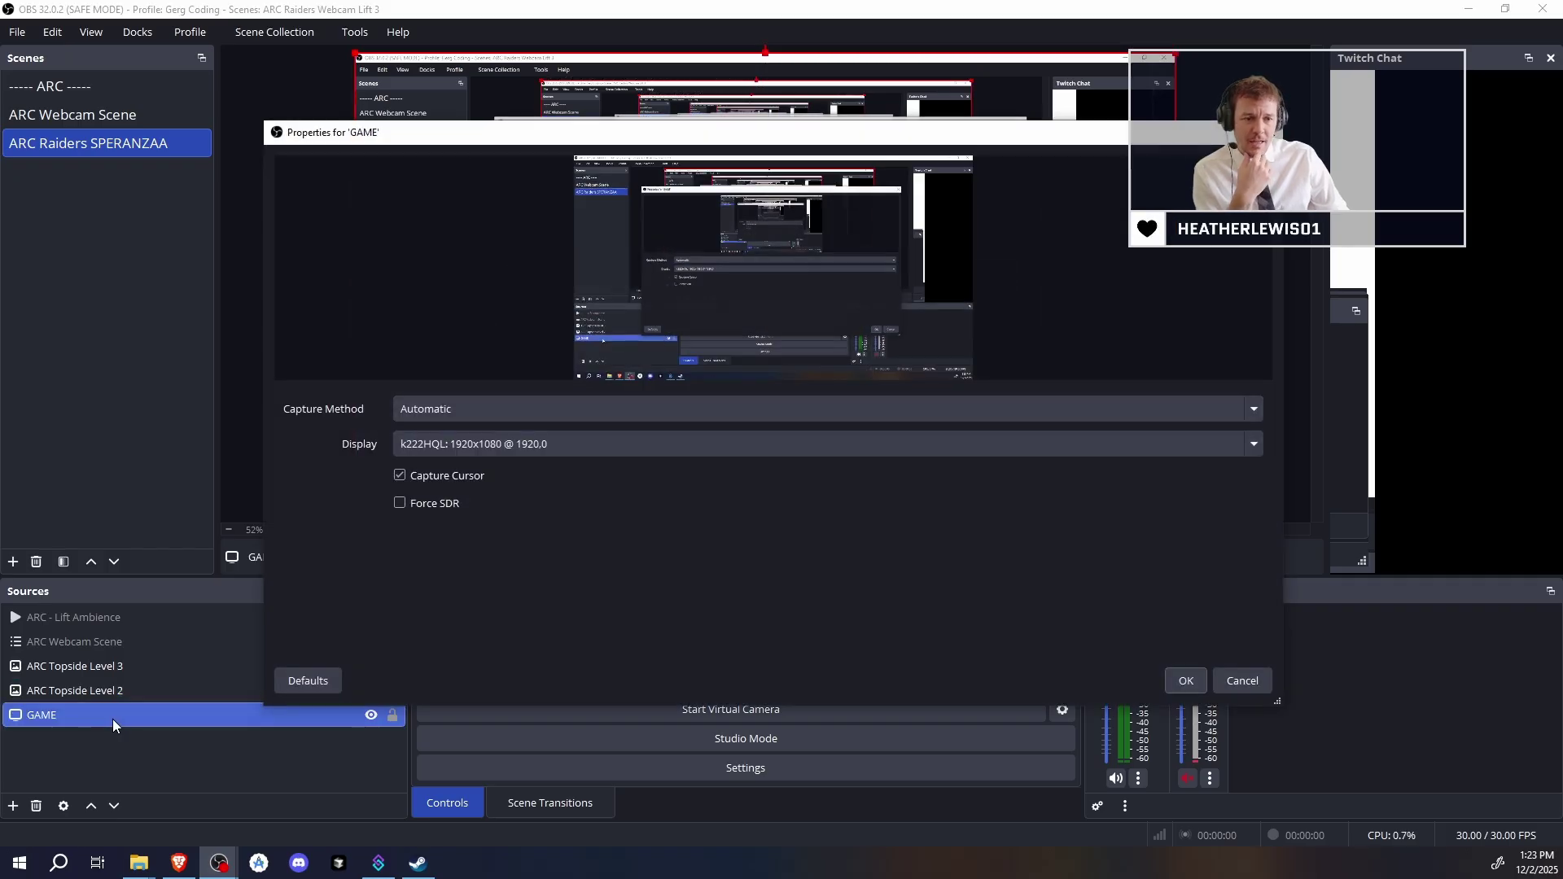
click(1185, 682)
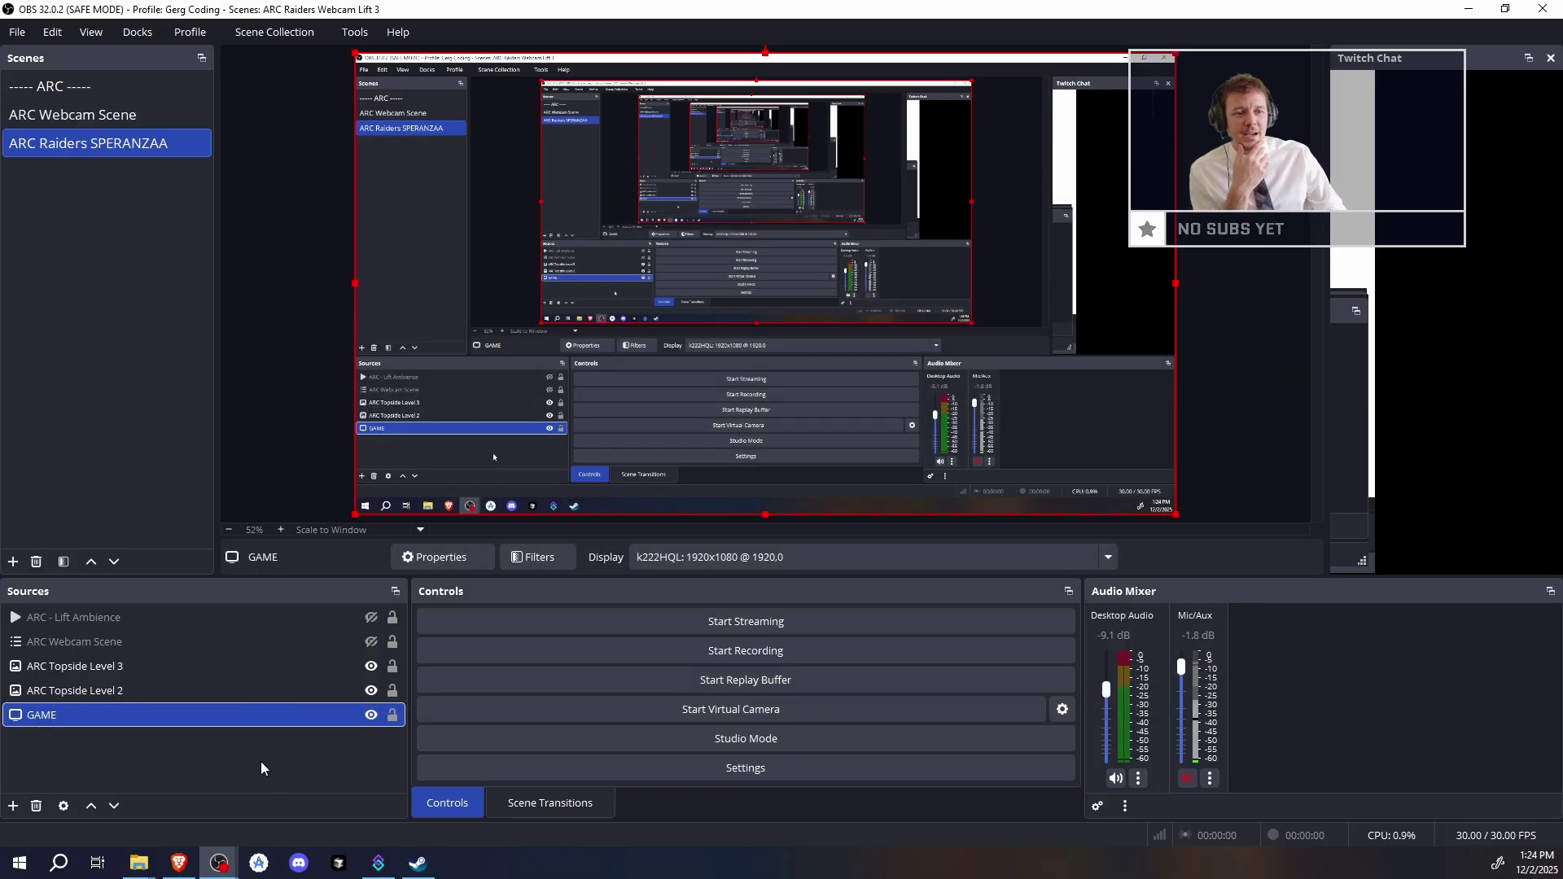
click(184, 757)
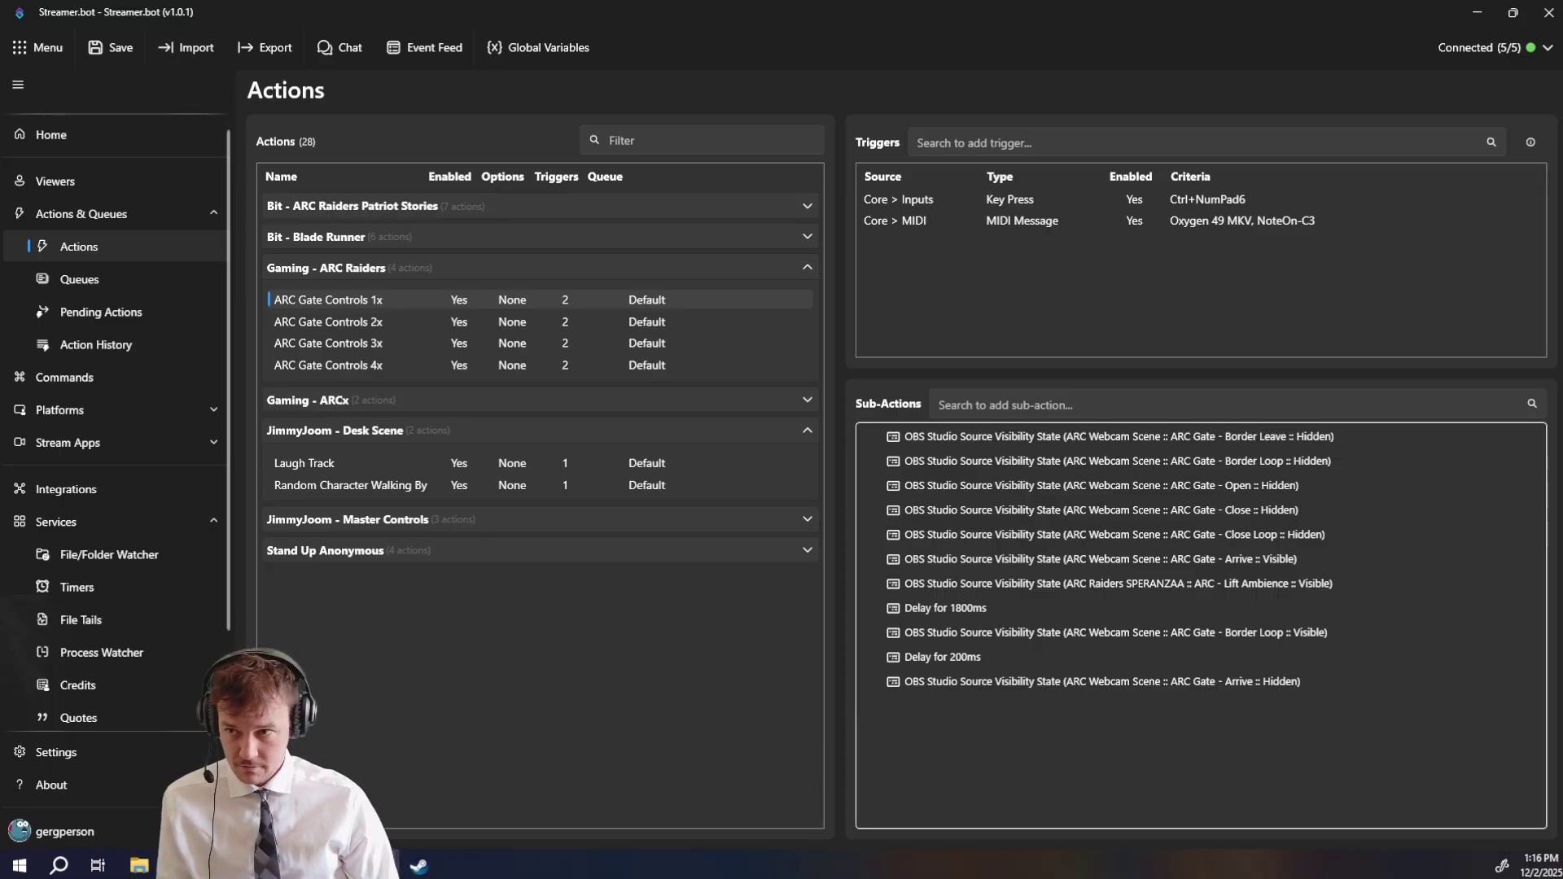
Step: Switch to Streamer.bot and load ARC_Raiders_Webcam_Lift_Actions.jj from the ARC_Raiders_Scene folder into a new import
click(186, 48)
click(139, 866)
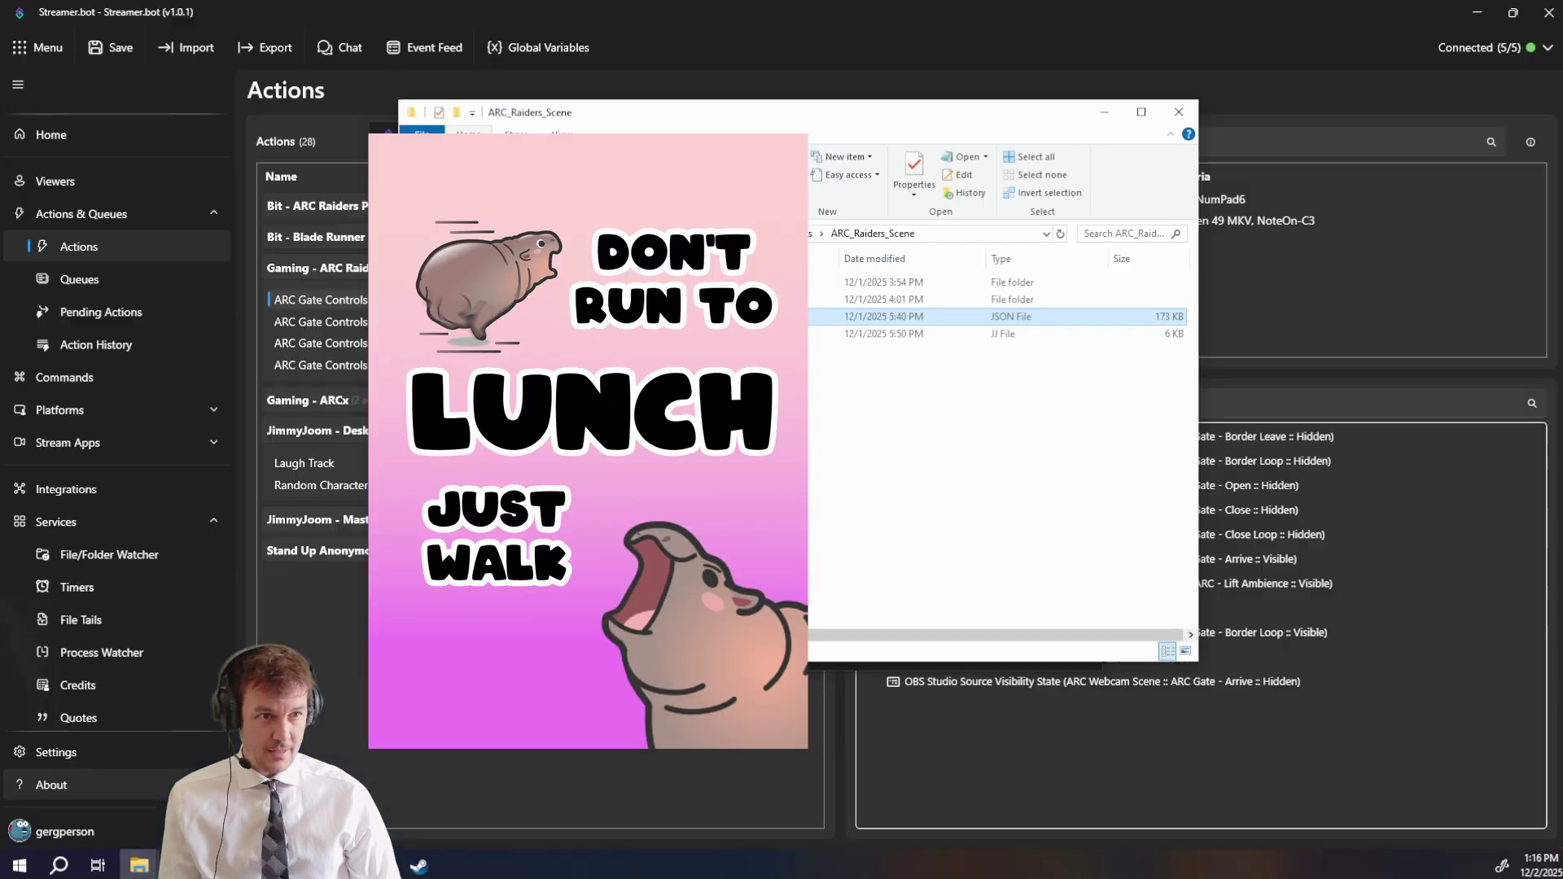
drag(700, 125, 1044, 192)
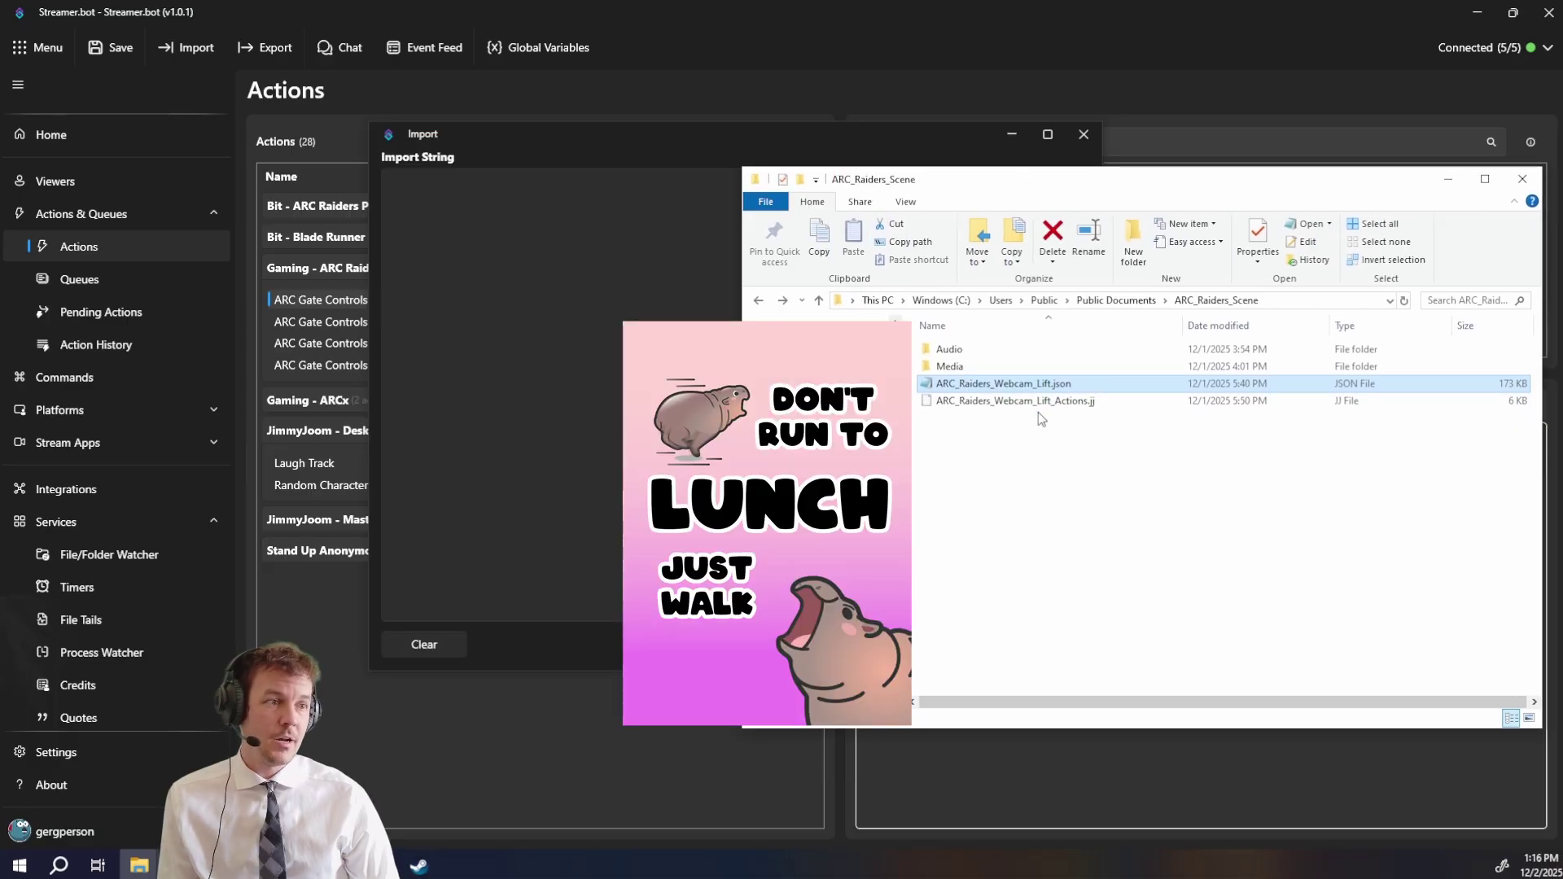
drag(1040, 409, 606, 386)
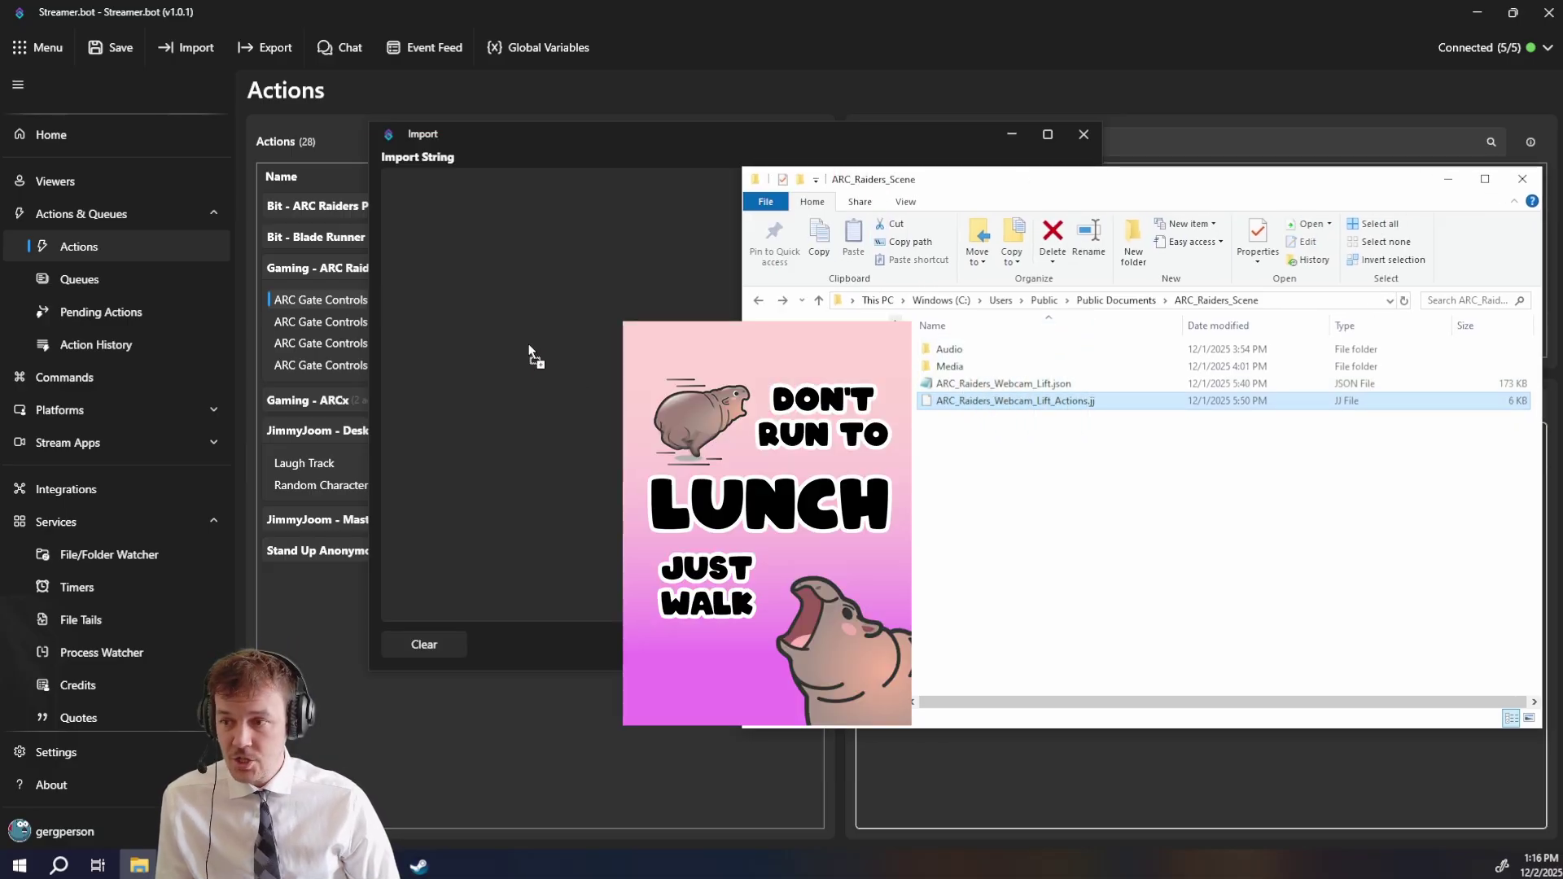
drag(530, 345, 527, 346)
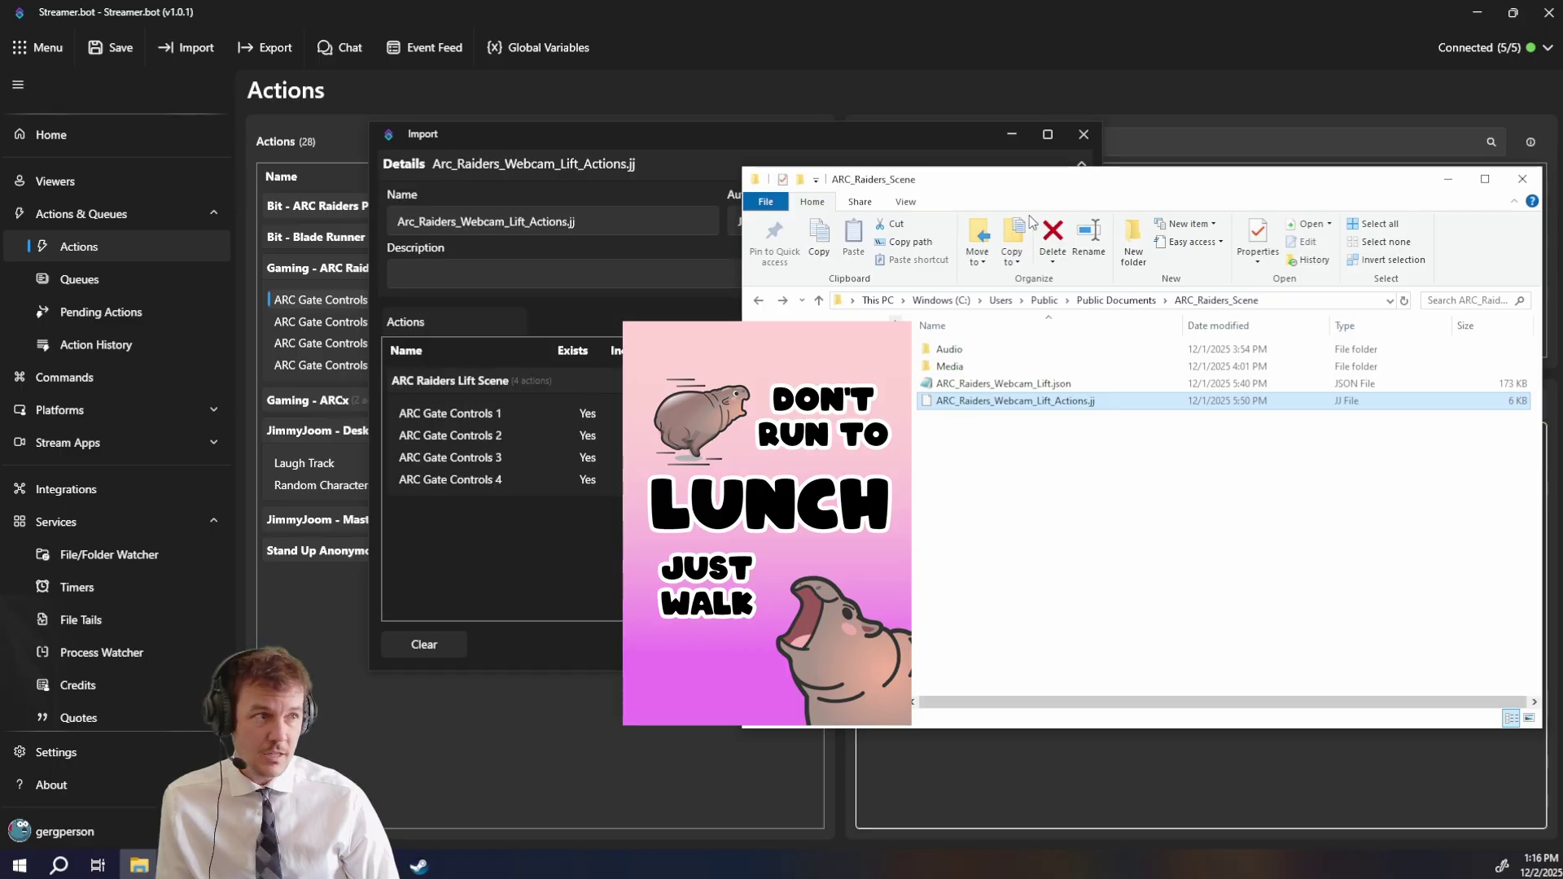
click(1448, 180)
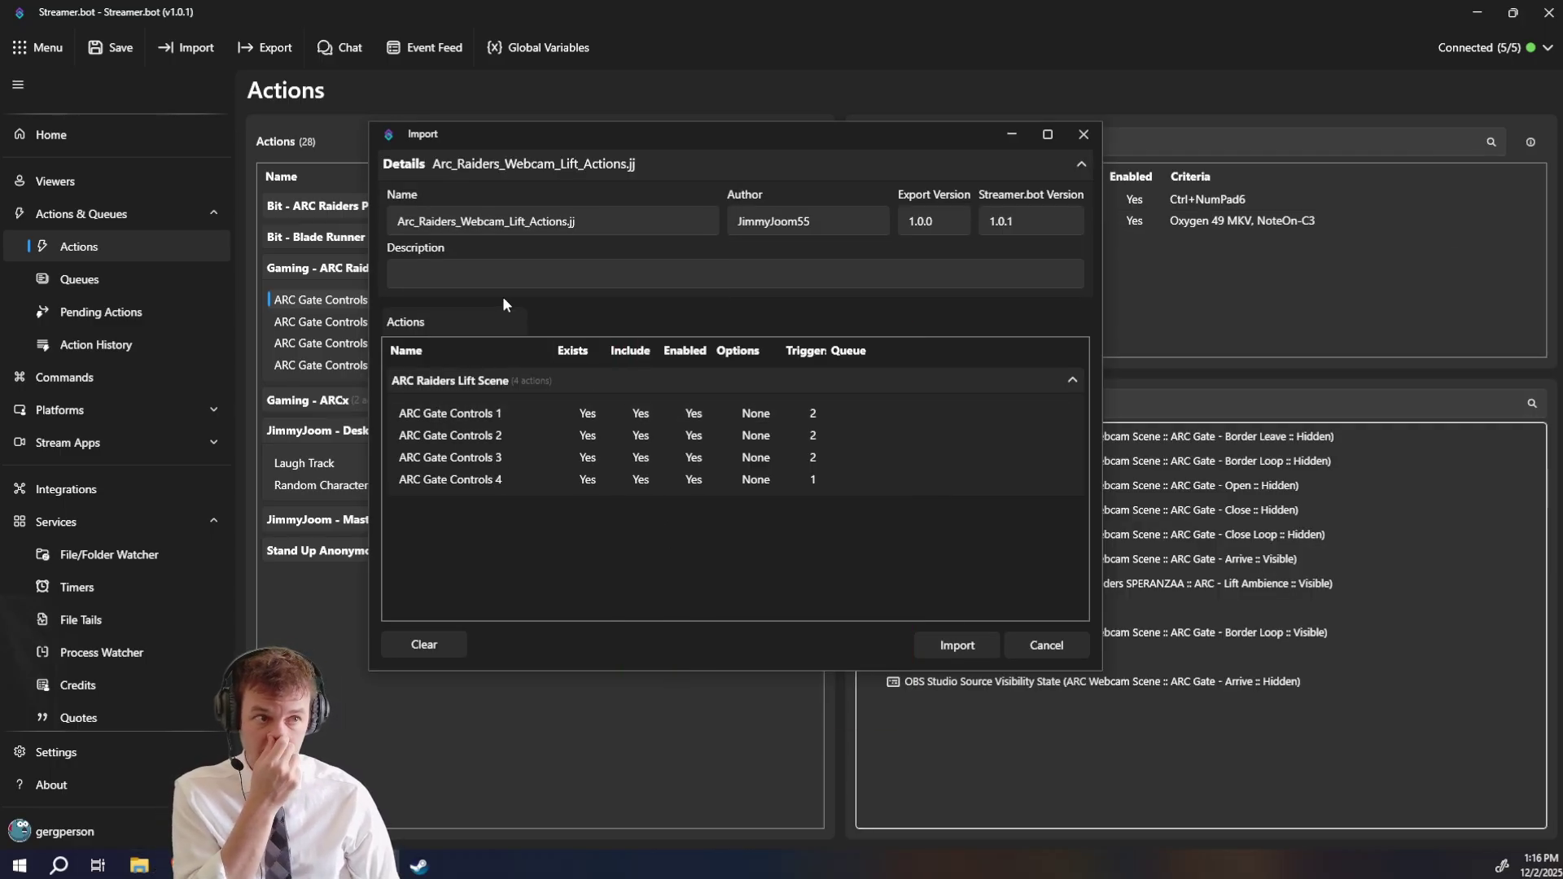
Step: Check the ARC Gate Controls actions listed under ARC Raiders Lift Scene and import them
click(495, 418)
click(502, 434)
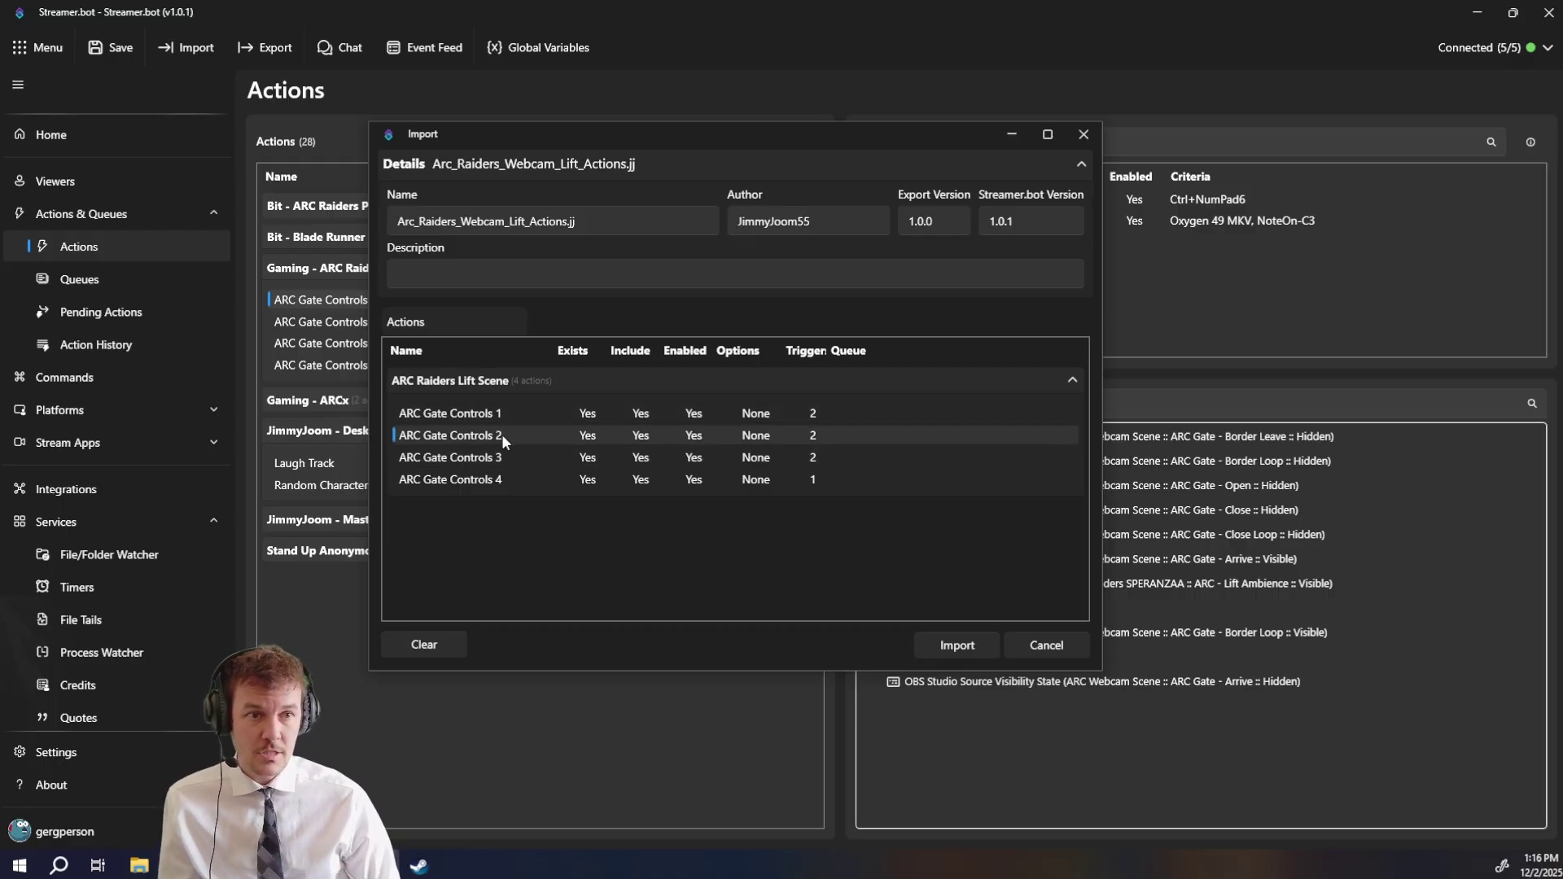
click(501, 413)
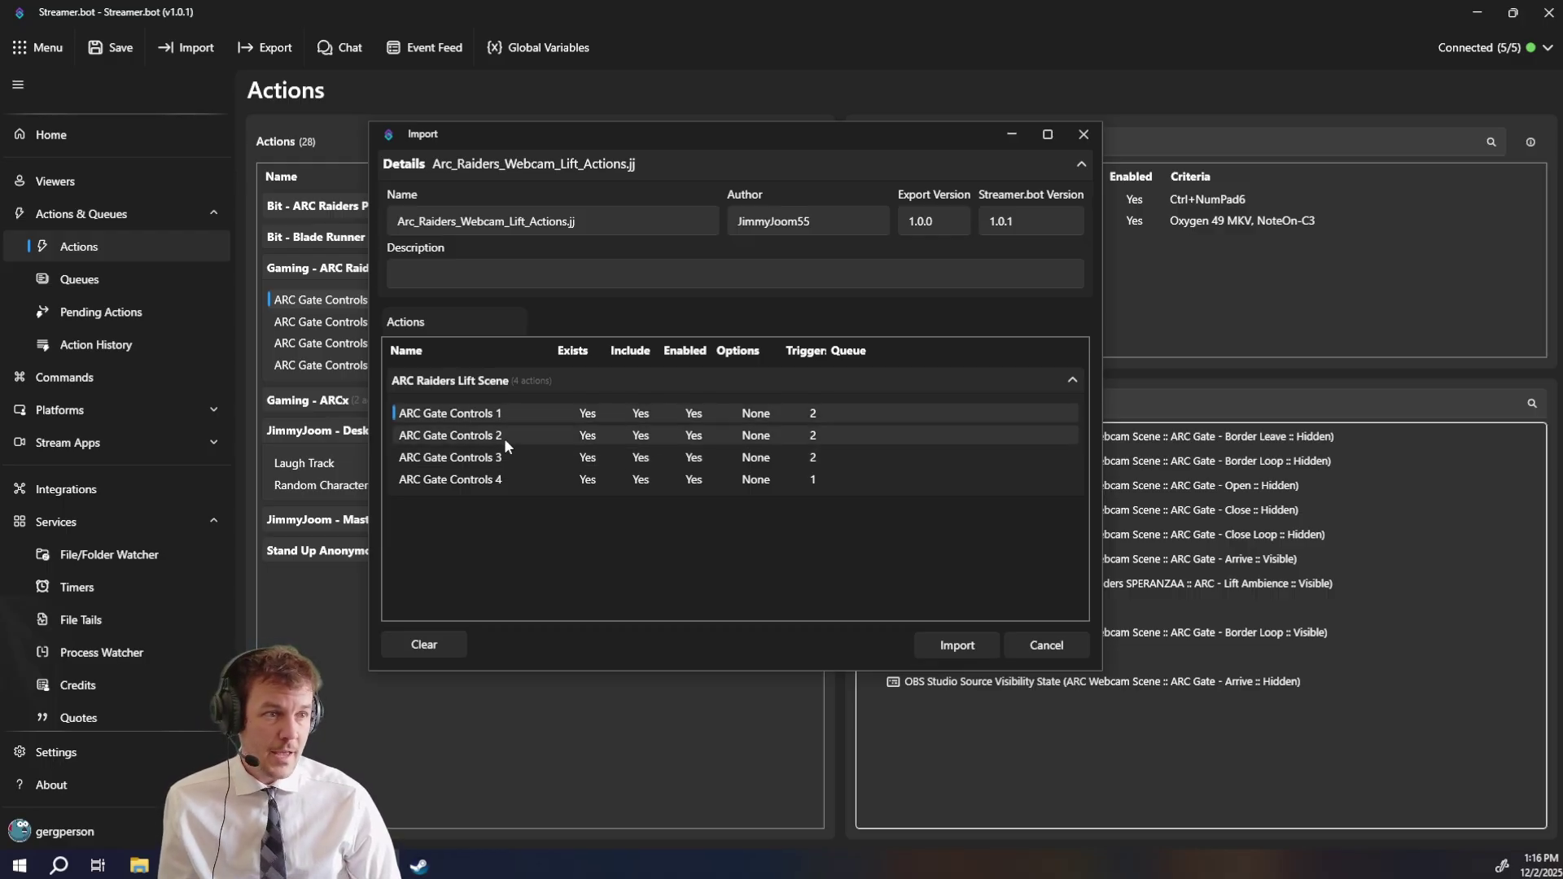
click(510, 480)
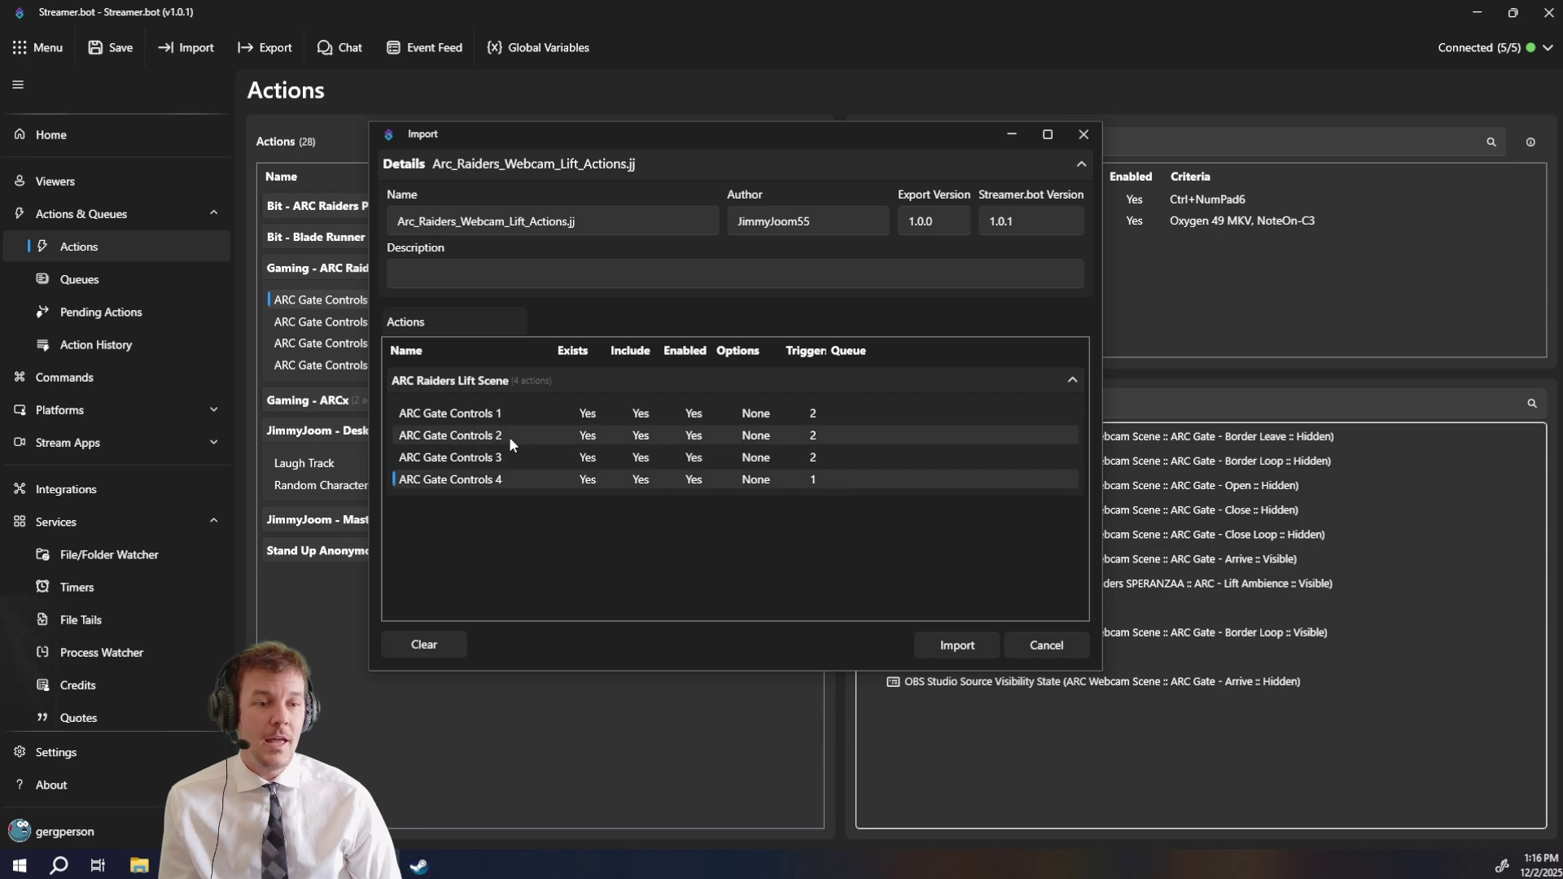
click(510, 437)
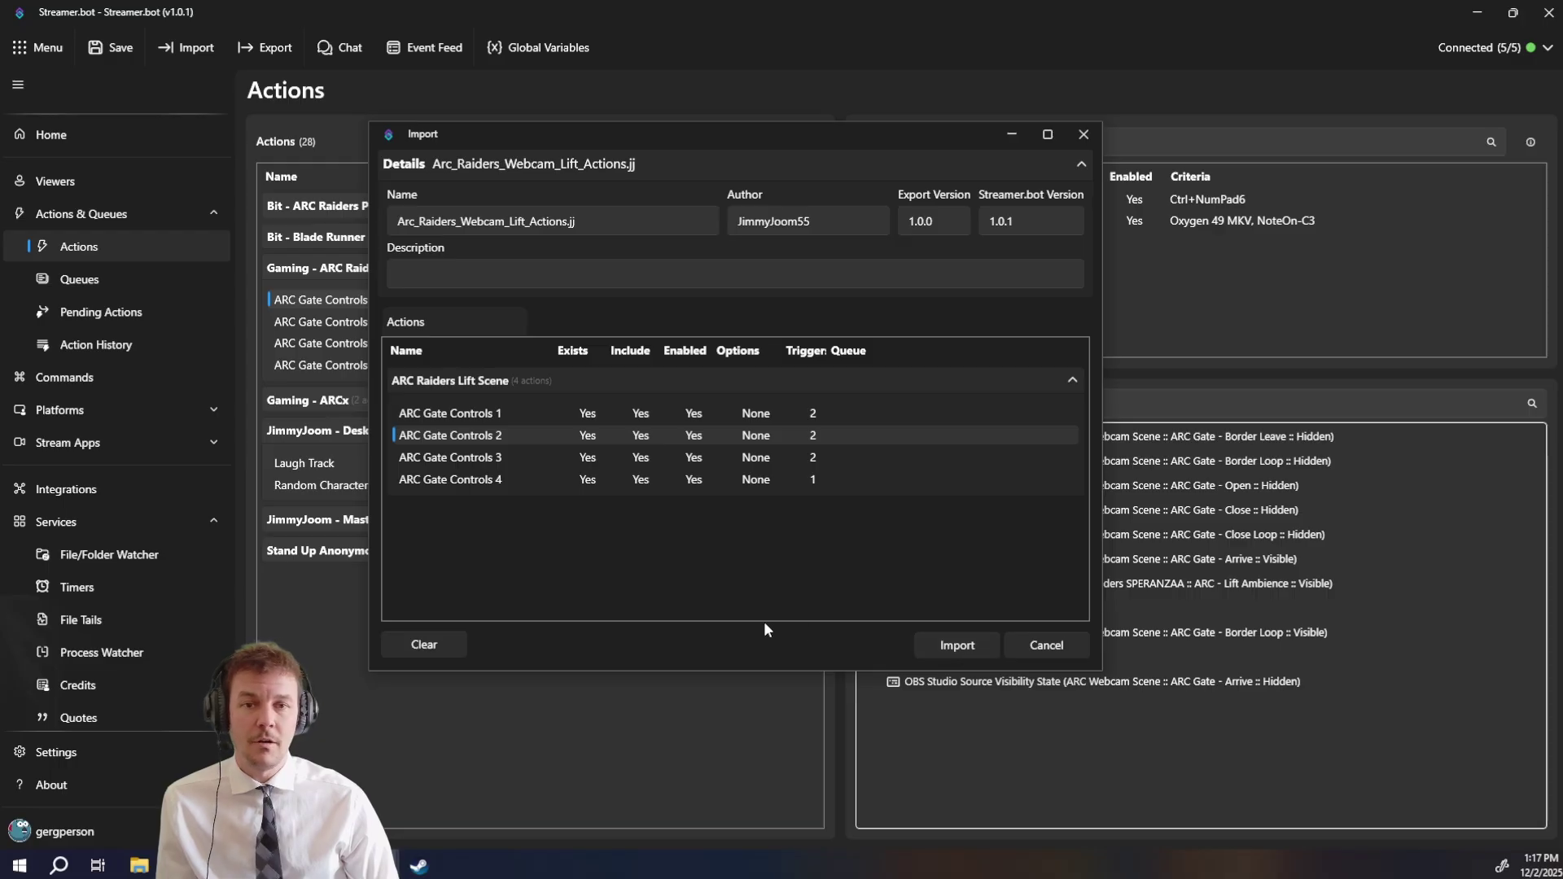
click(953, 645)
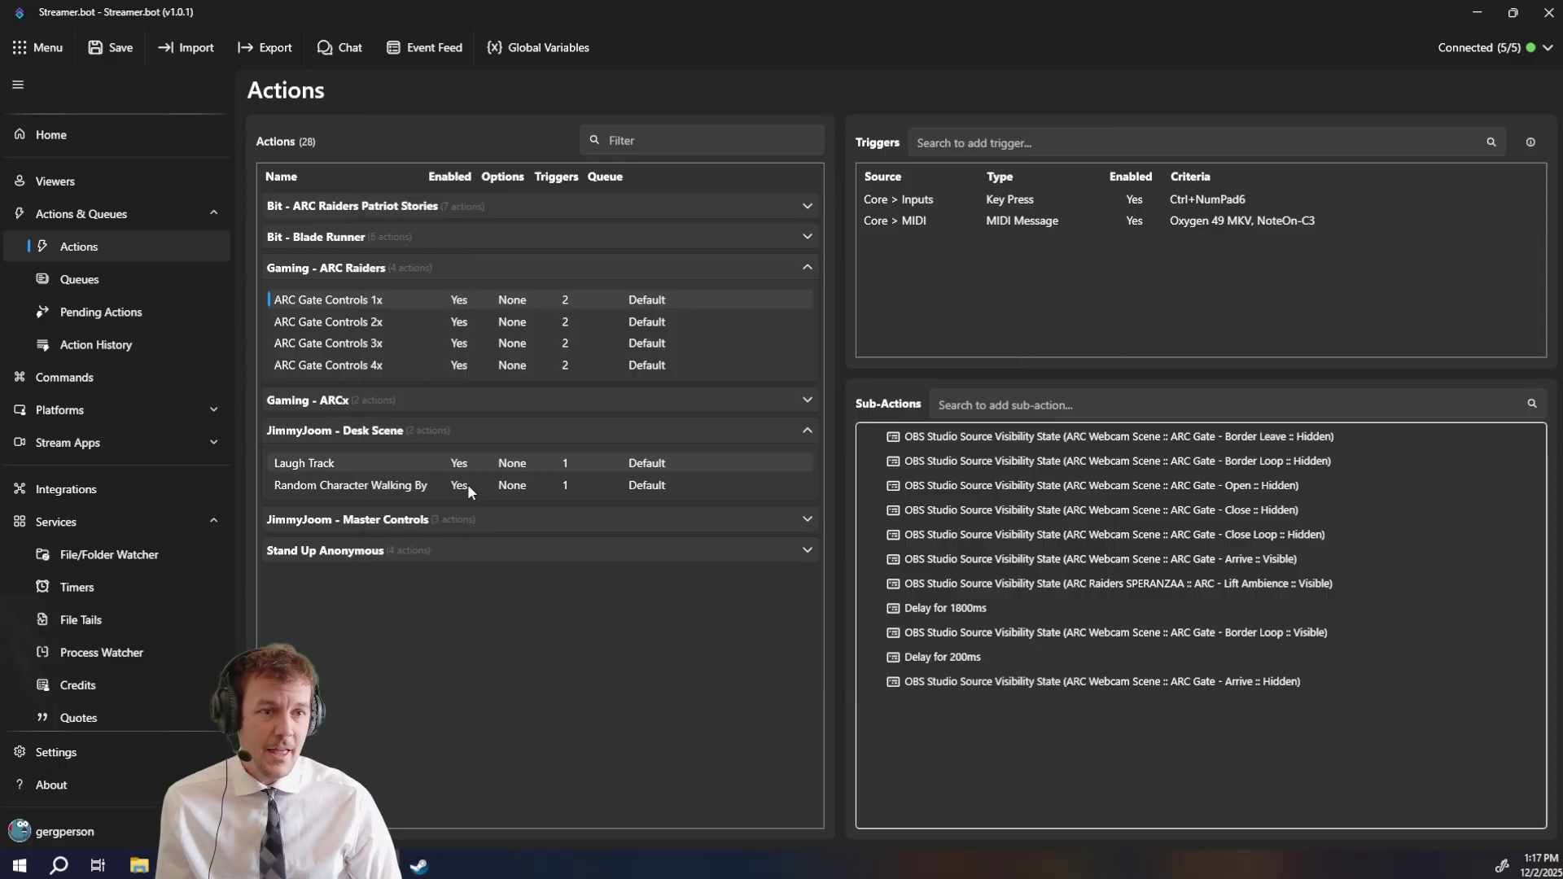
Step: Compare the triggers and sub-actions of ARC Gate Controls 1x and 2x in the Gaming - ARC Raiders group
click(327, 321)
click(330, 303)
click(332, 322)
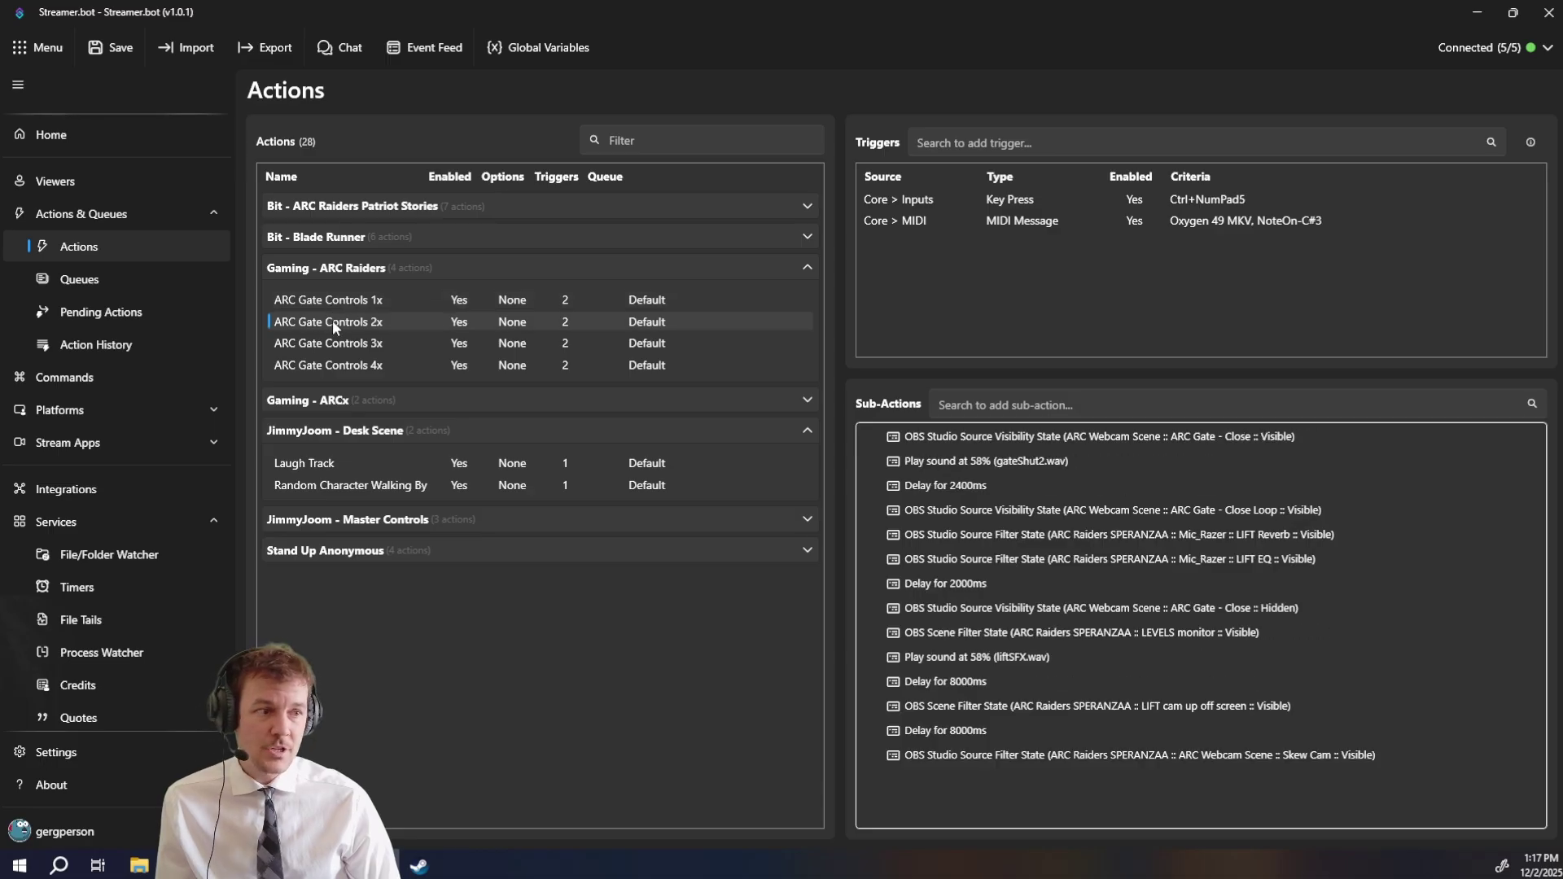
click(336, 300)
click(336, 325)
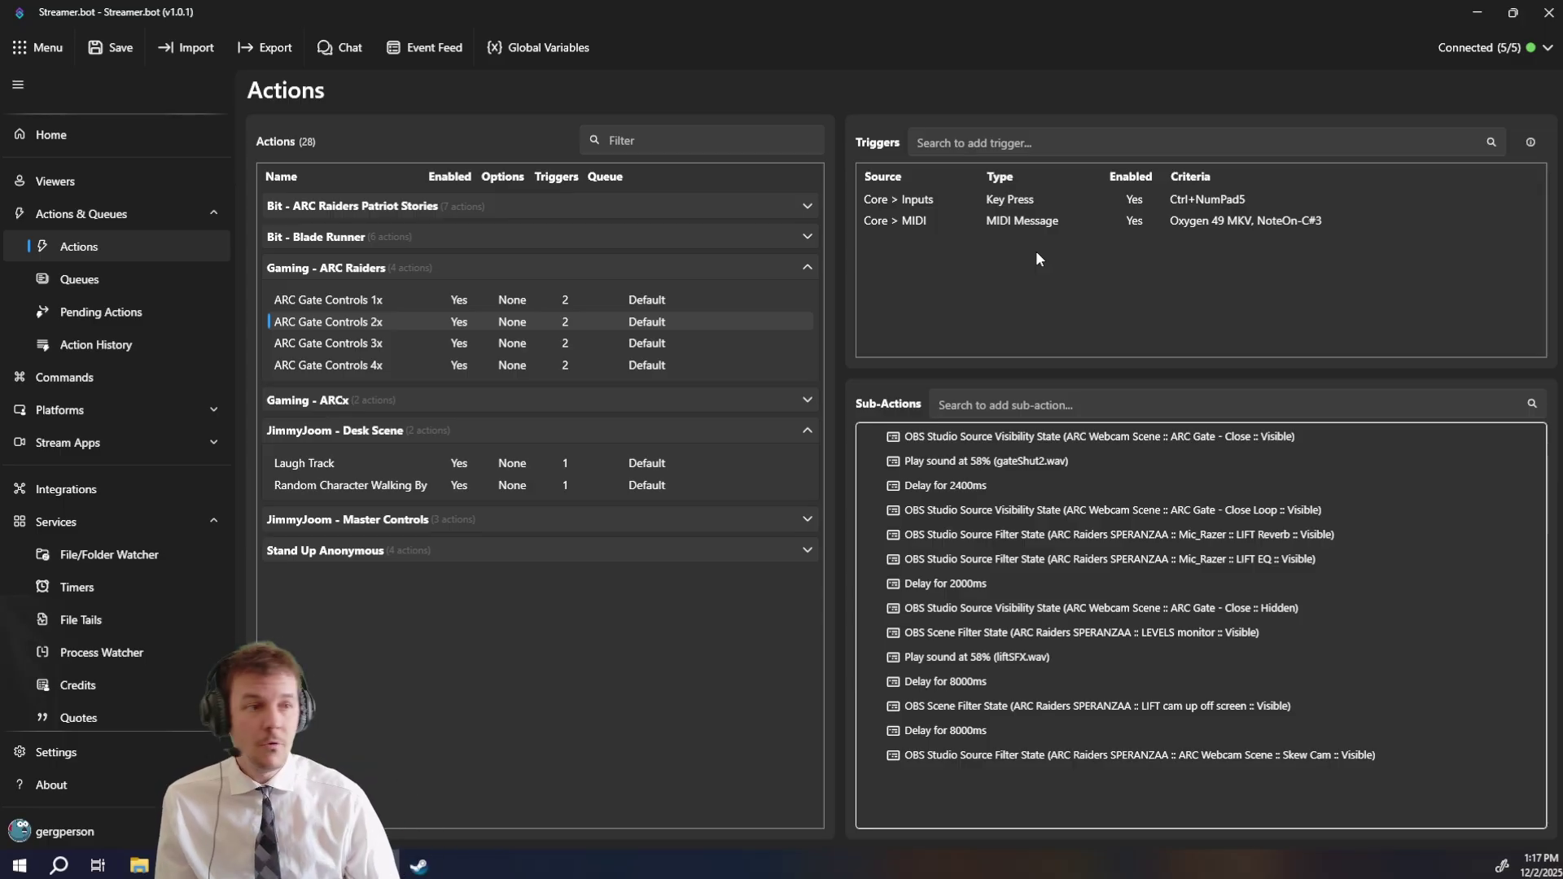
Step: Go through ARC Gate Controls 1x to 4x in order, examining each action's key press trigger and sub-action sequence
click(390, 301)
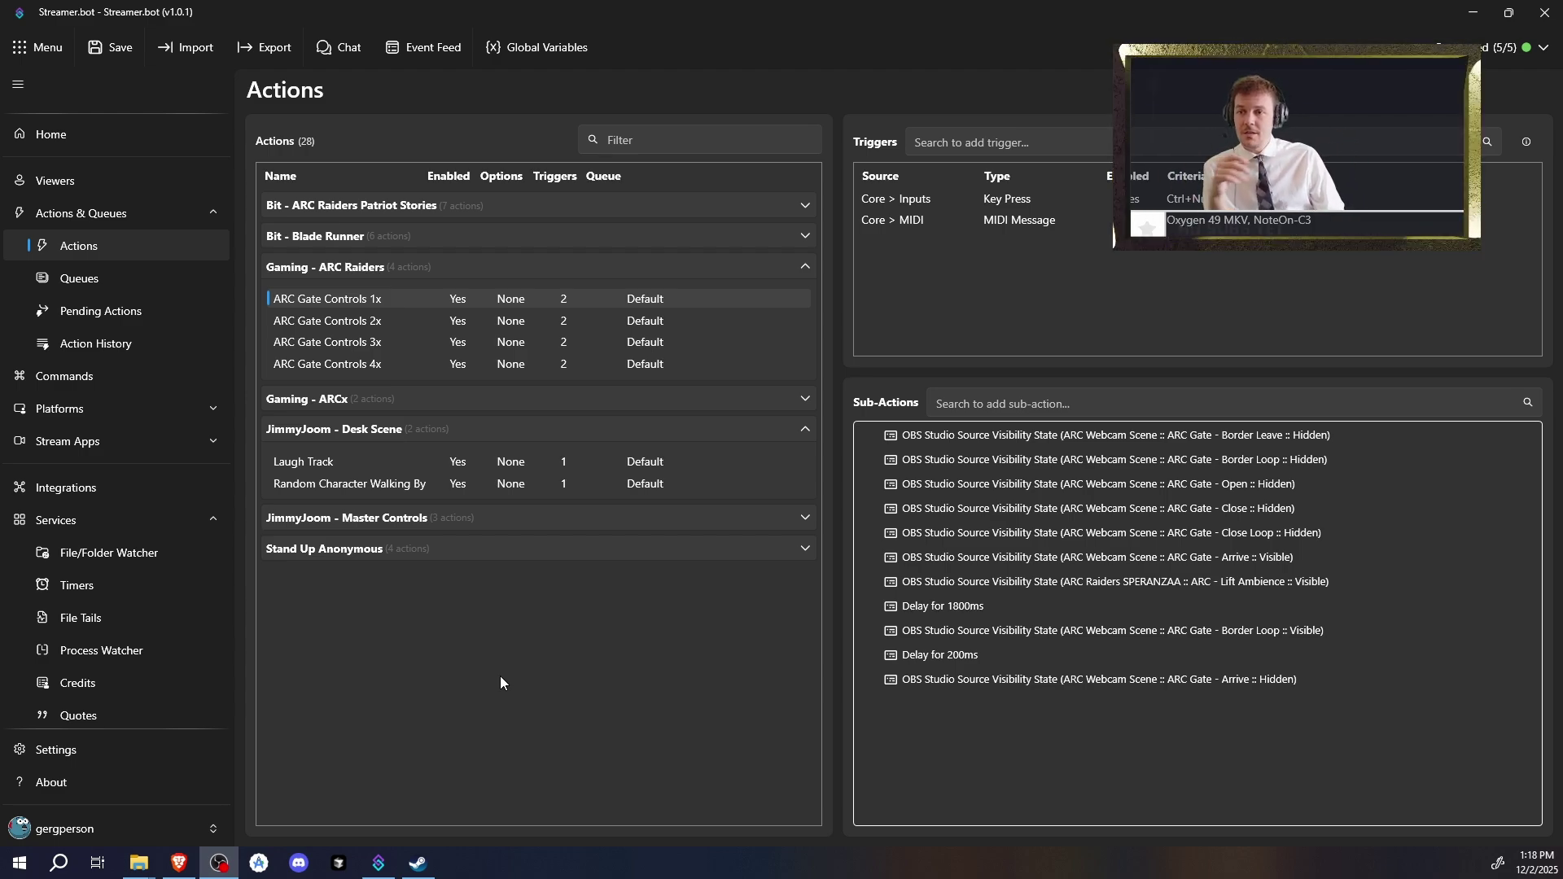
key(Down)
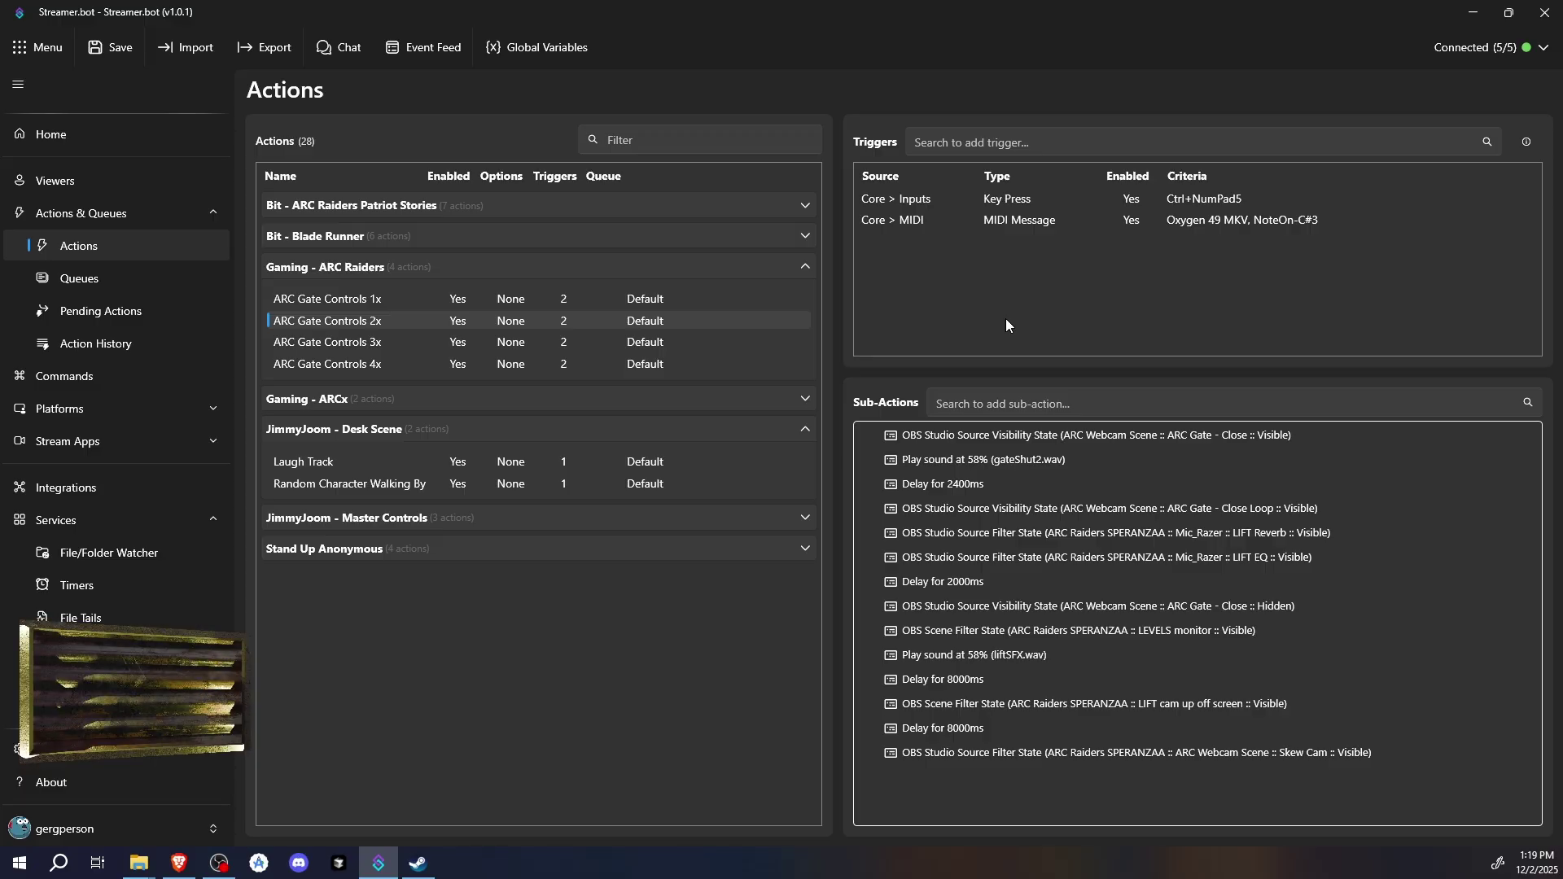
click(330, 348)
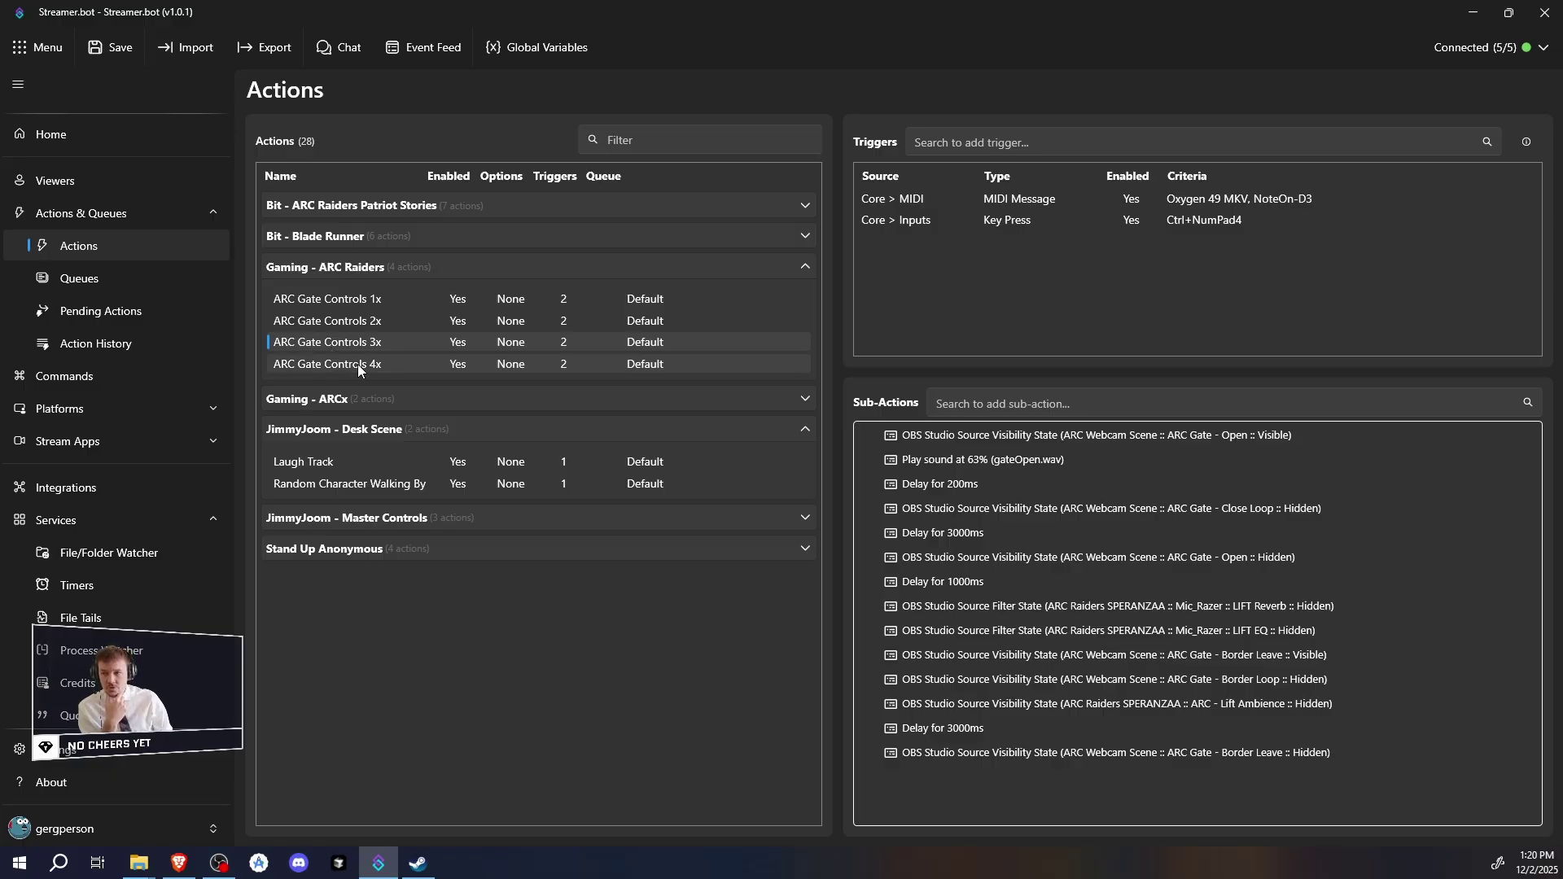
click(358, 364)
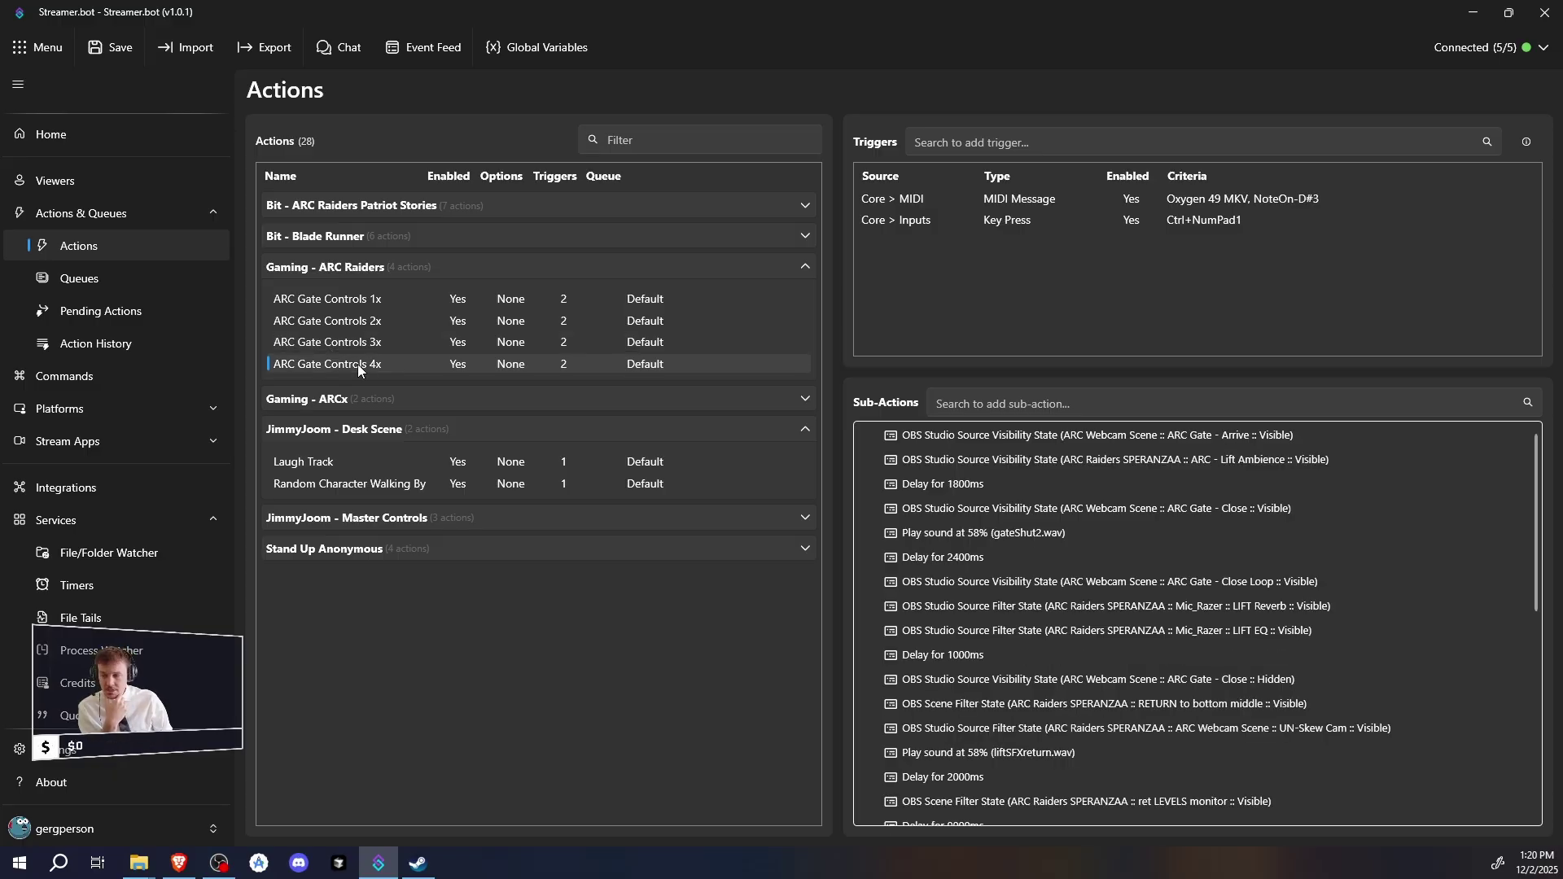